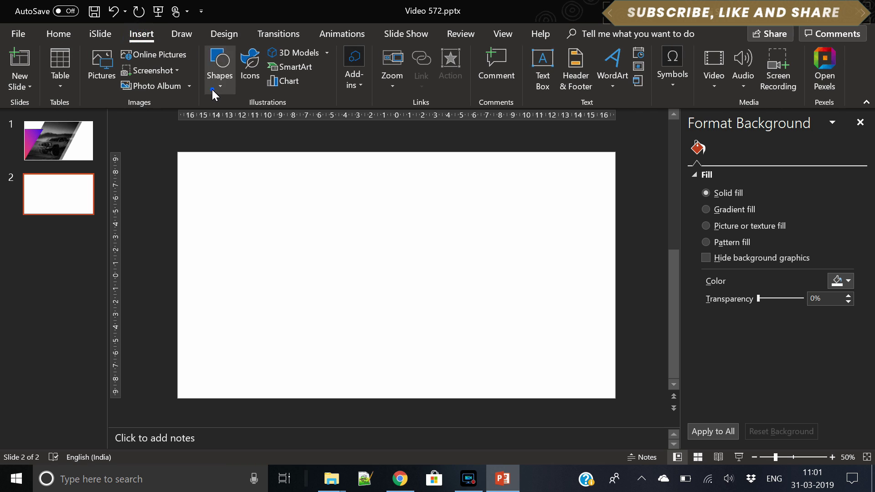
Step: Draw a full-height blue parallelogram from the bottom-left, widen it to 17.64 cm and steepen its slant
left_click(212, 89)
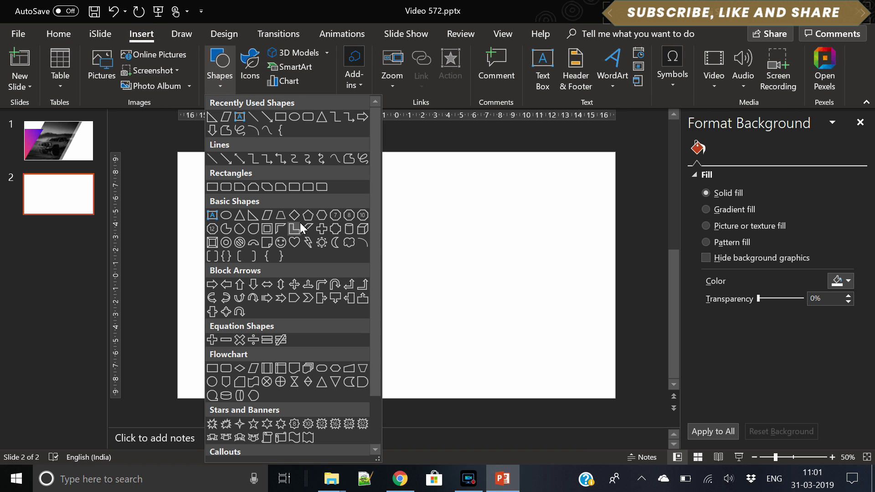
left_click(269, 217)
left_click_drag(264, 154, 359, 398)
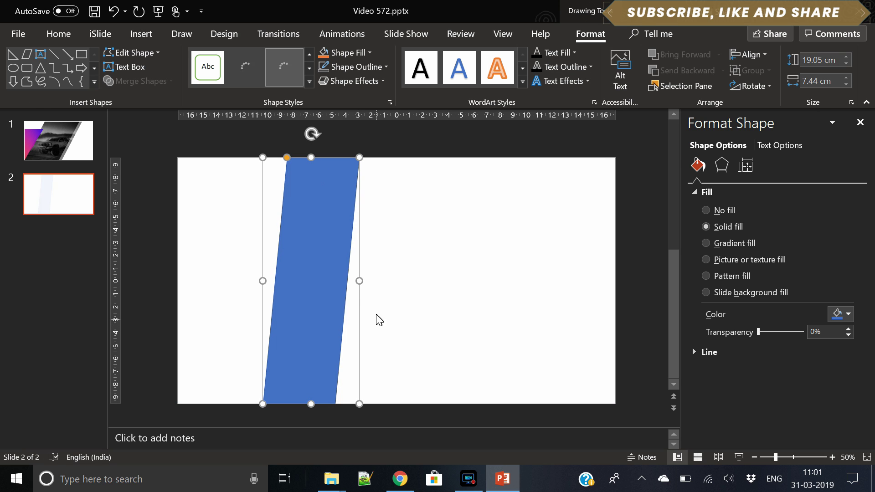
left_click_drag(359, 281, 405, 289)
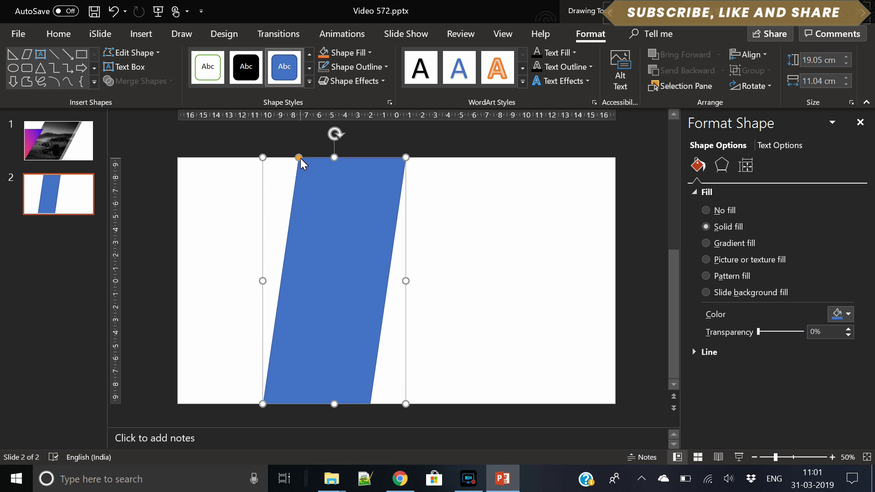
left_click_drag(301, 159, 356, 164)
left_click_drag(263, 281, 181, 281)
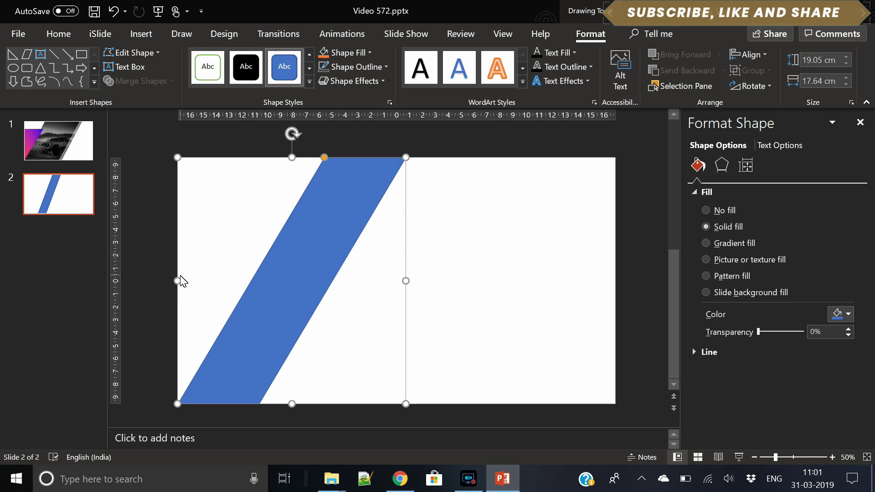
Step: Duplicate the parallelogram, fill the copy orange, then widen and reslant the orange shape
key("ctrl+c")
key("ctrl+v")
left_click_drag(292, 299, 342, 299)
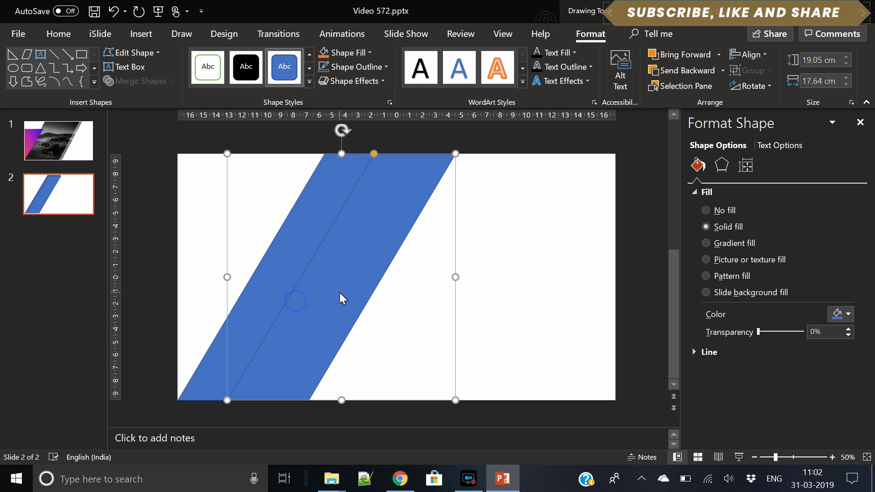
left_click(326, 188)
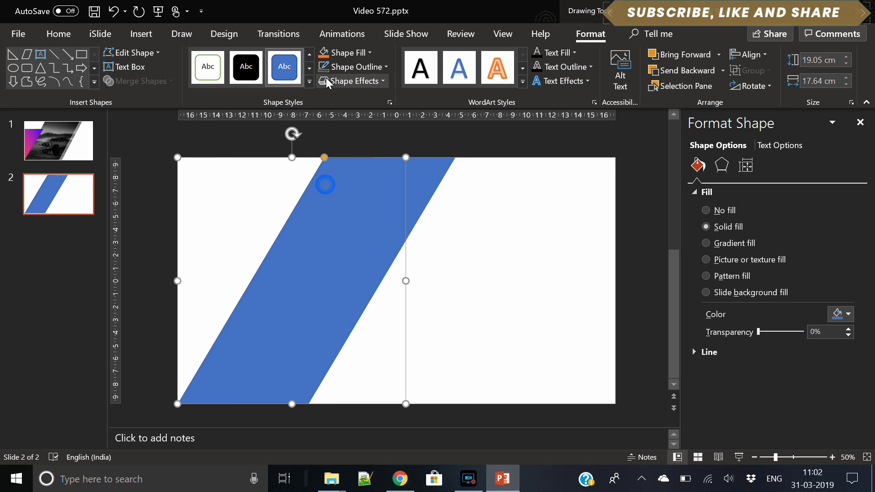
left_click(378, 258)
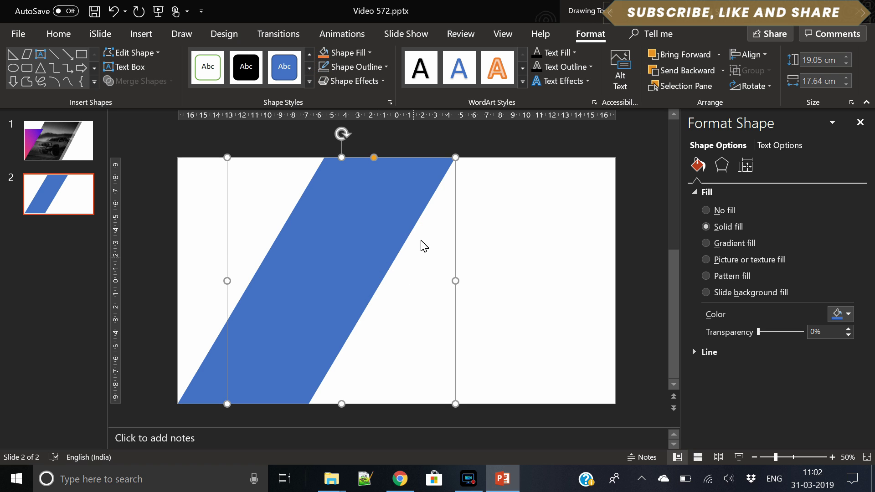
left_click(326, 54)
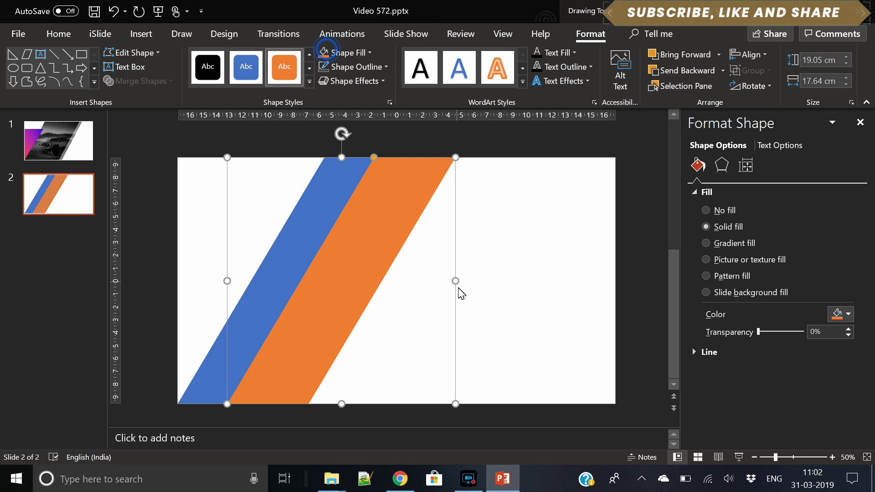
left_click_drag(456, 281, 543, 285)
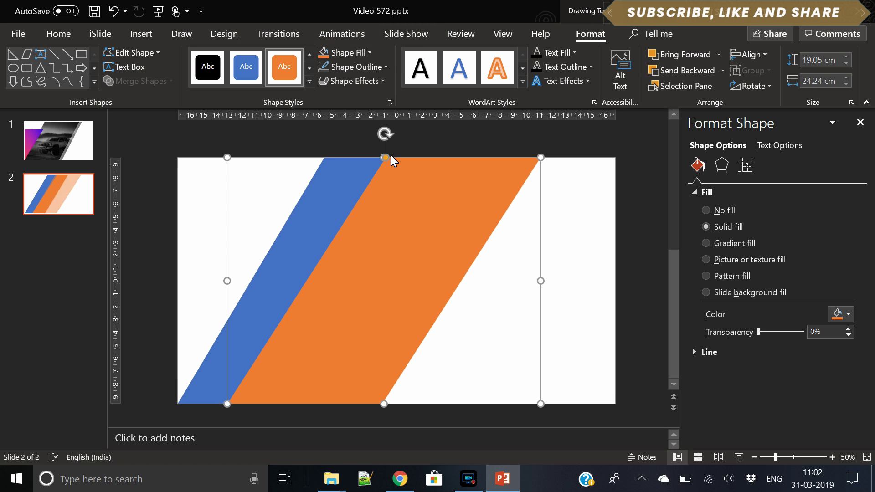
left_click_drag(386, 154, 272, 162)
left_click_drag(226, 281, 260, 289)
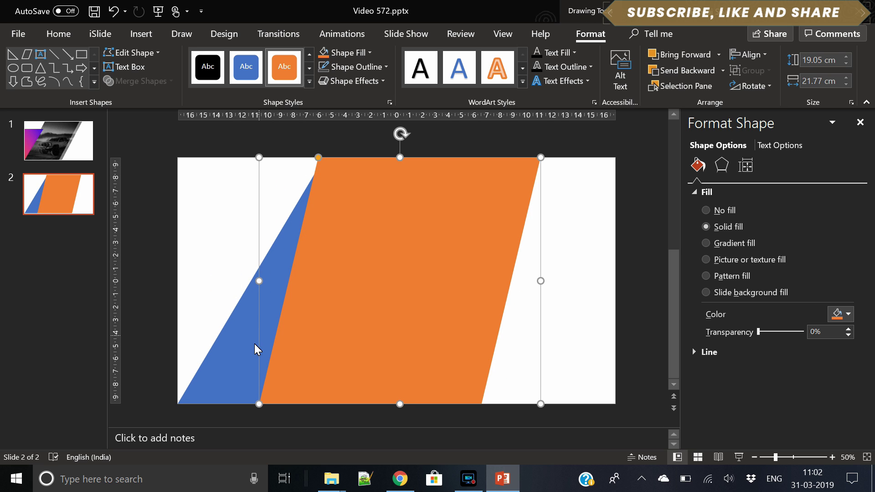
Step: Paste another blue copy, widen it to 21.77 cm, reduce its slant and align it with the slide edges
left_click(246, 353)
key("ctrl+v")
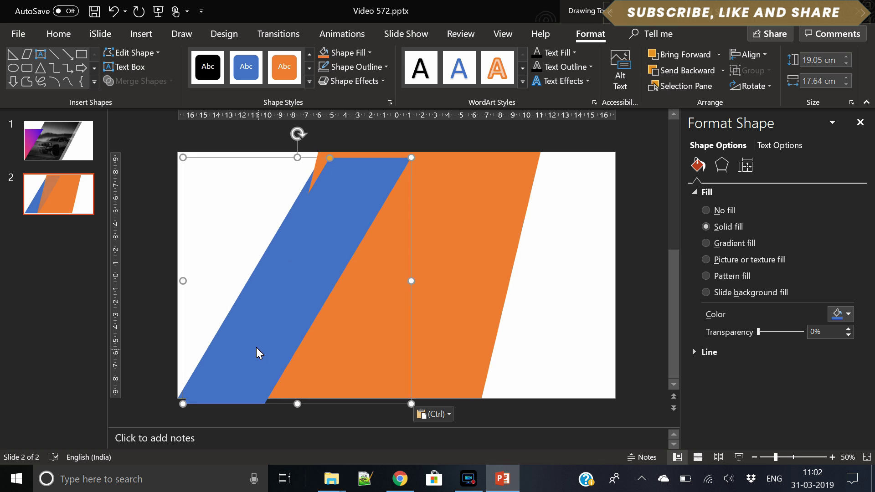
left_click_drag(270, 338, 375, 328)
left_click_drag(283, 287, 252, 286)
left_click_drag(514, 284, 554, 288)
left_click_drag(411, 157, 367, 170)
left_click_drag(423, 281, 412, 275)
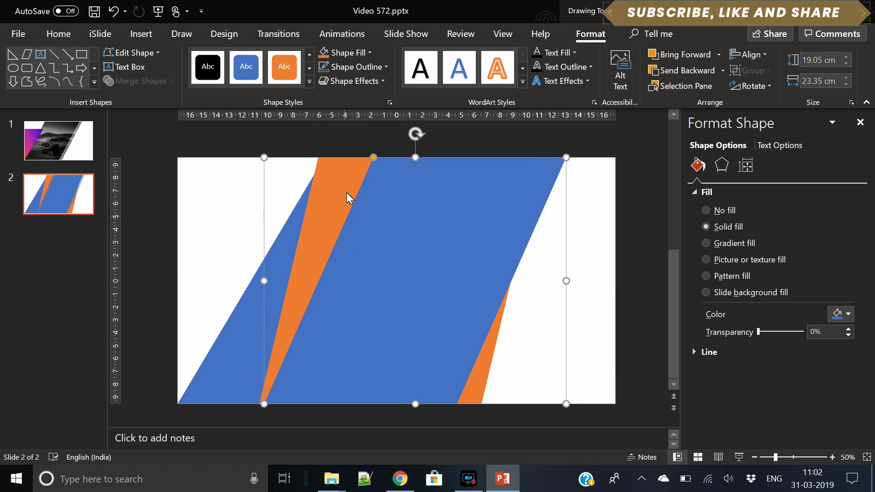
left_click(321, 181)
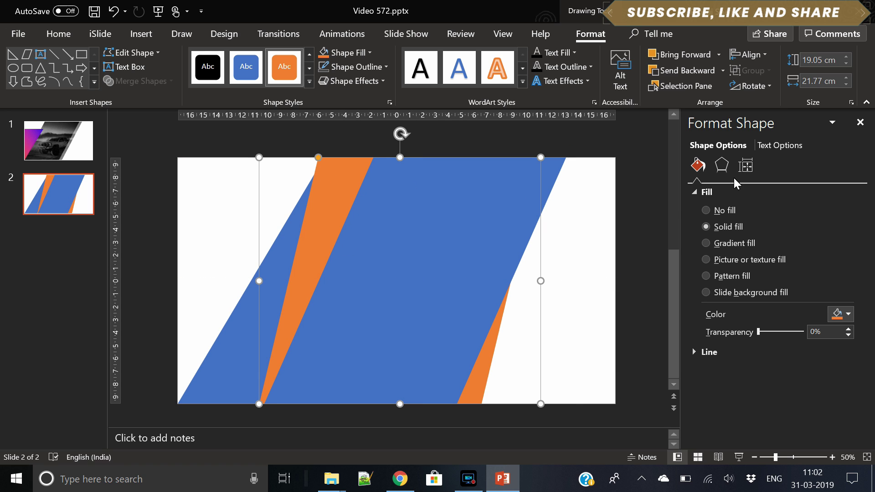
left_click(722, 165)
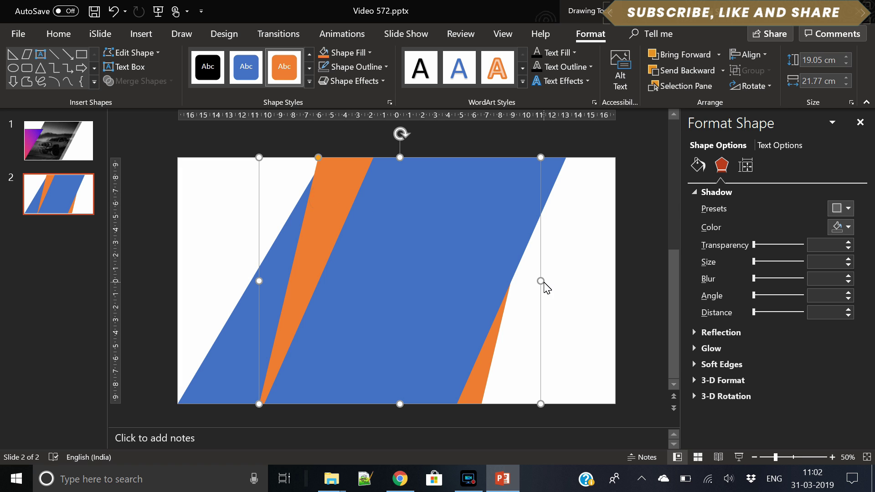
Step: Resize the orange and blue parallelograms and send the blue one behind the orange
left_click_drag(542, 282, 478, 286)
left_click_drag(259, 281, 227, 281)
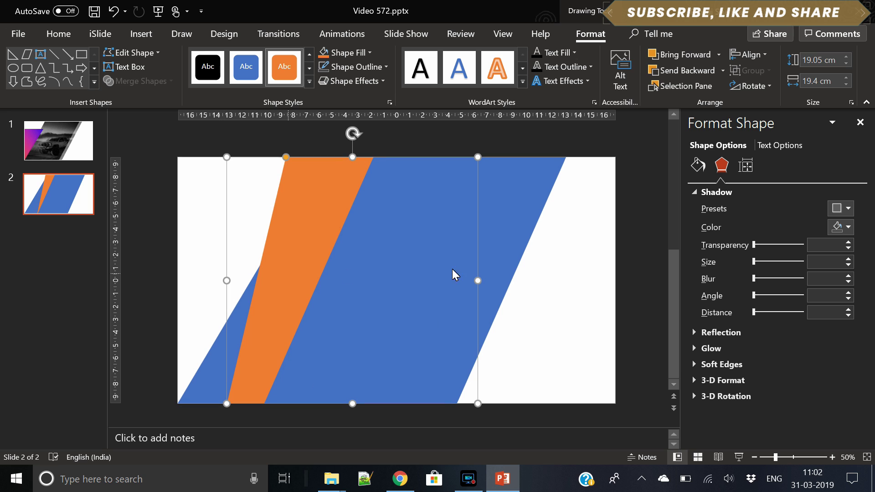
left_click(410, 238)
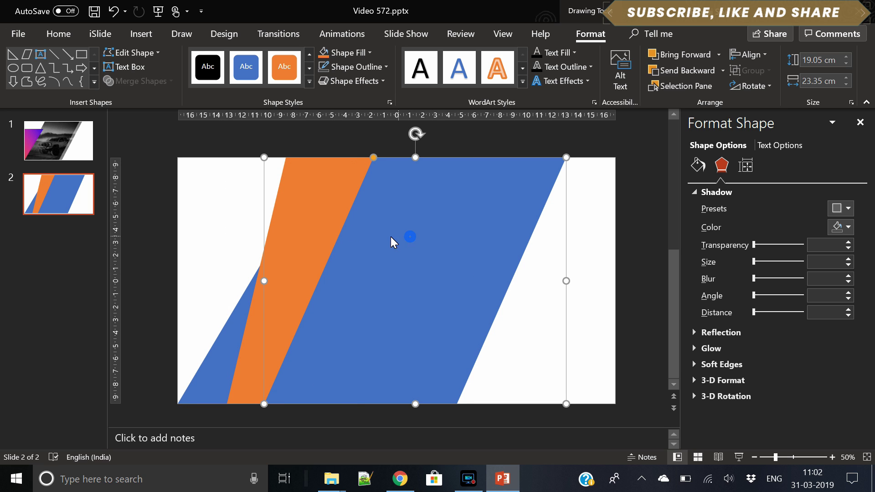
left_click_drag(264, 281, 332, 293)
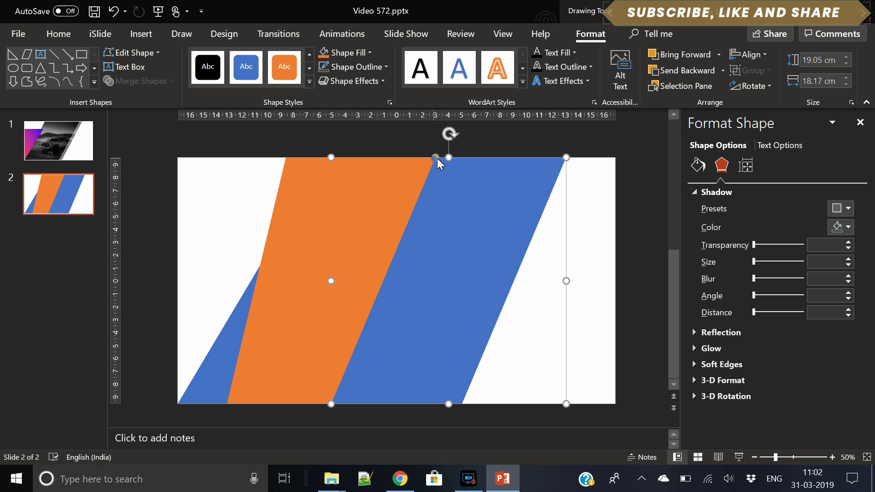
left_click_drag(436, 159, 475, 172)
right_click(478, 234)
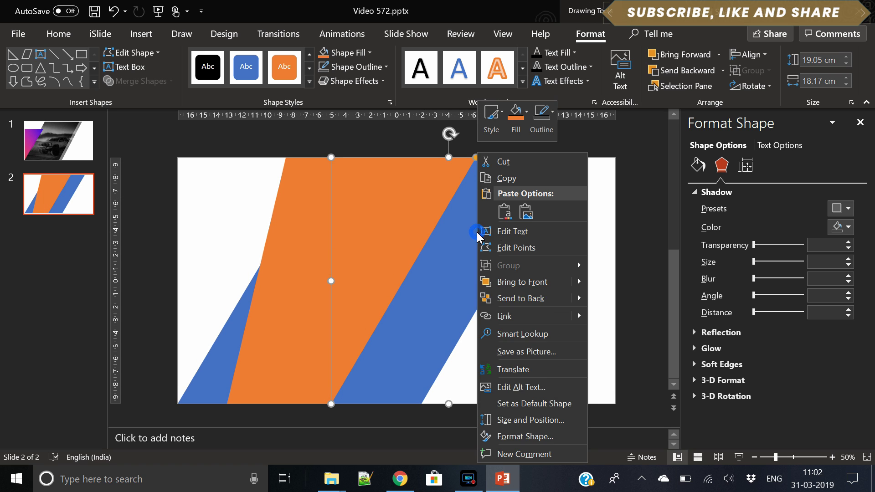
left_click(548, 301)
Step: Give the orange parallelogram an outer centred shadow with blur raised to 37 pt
left_click(371, 264)
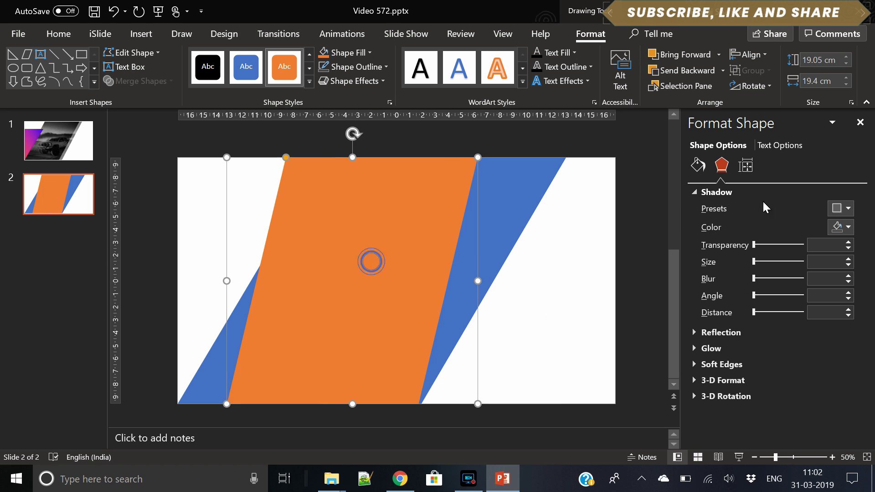
left_click(698, 165)
left_click(722, 165)
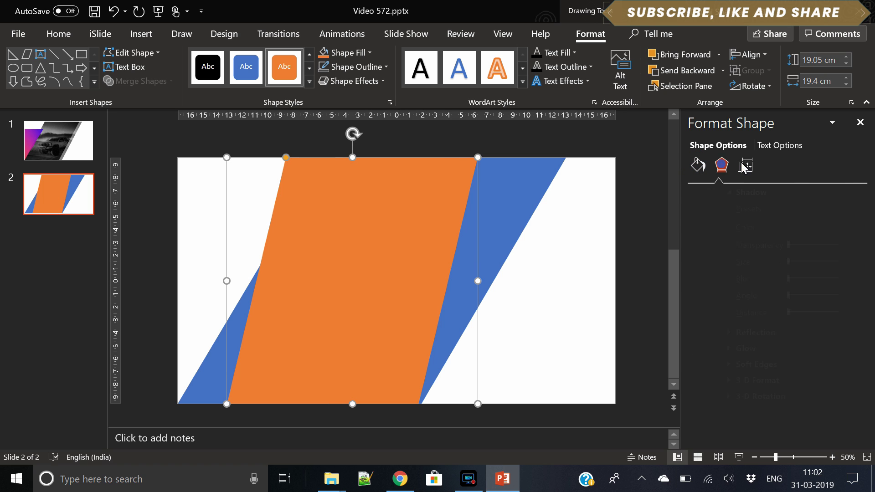
left_click(841, 208)
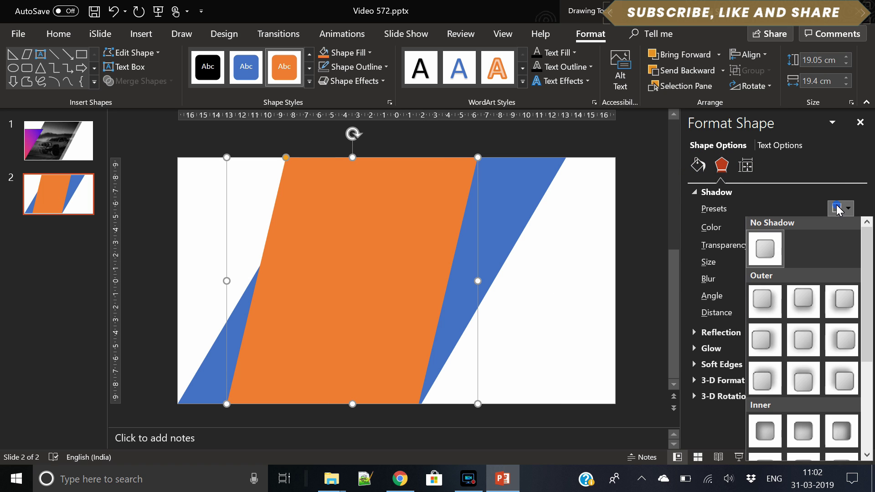
left_click(802, 342)
mouse_move(757, 278)
left_mouse_down()
mouse_move(781, 282)
mouse_move(773, 279)
left_mouse_up()
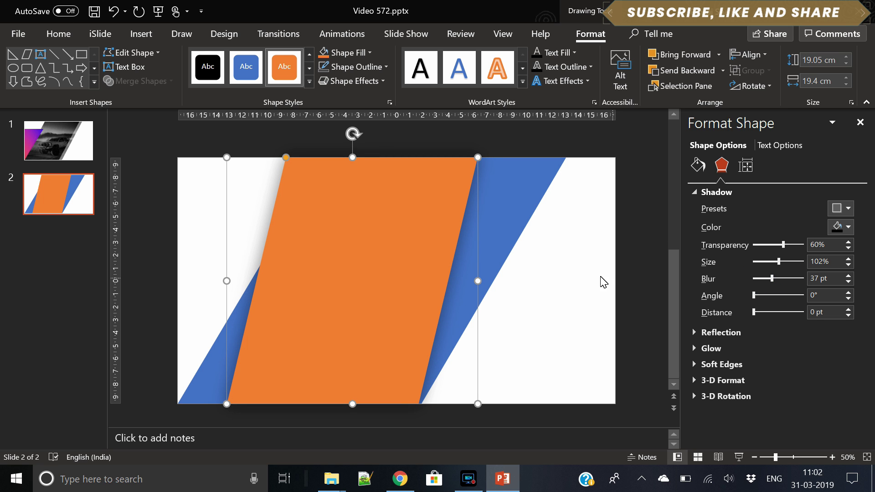
left_click(576, 285)
Step: Narrow the right blue band, then steepen the orange band's slant and centre it
left_click(490, 247)
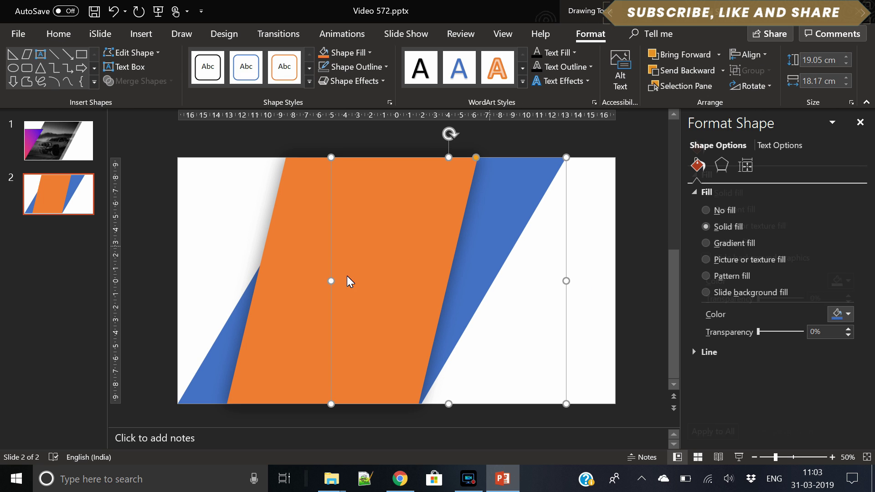
left_click_drag(331, 282, 389, 281)
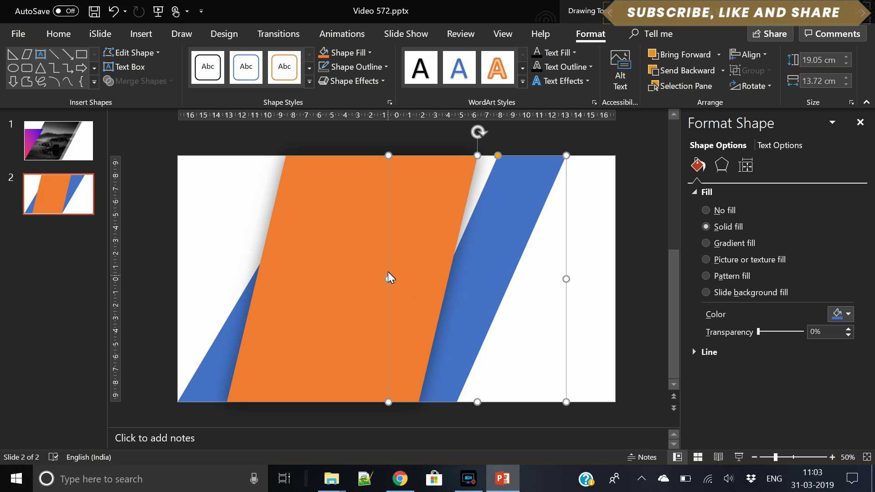
left_click(211, 372)
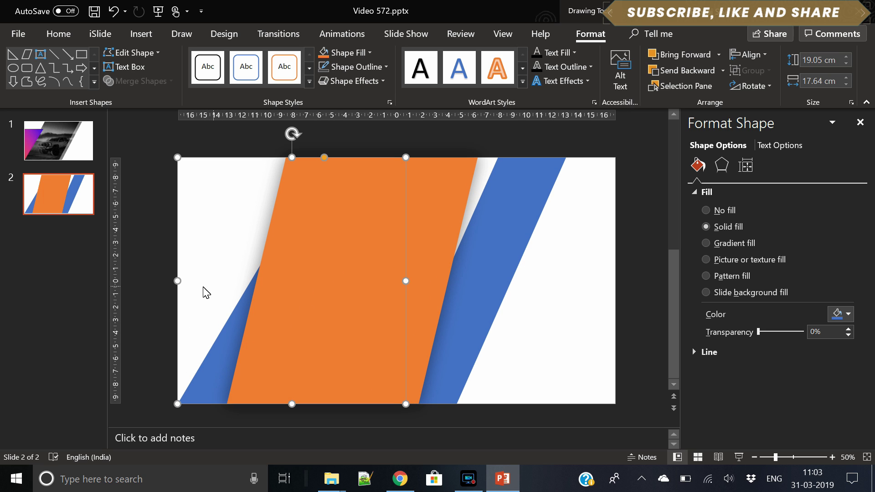
left_click(320, 204)
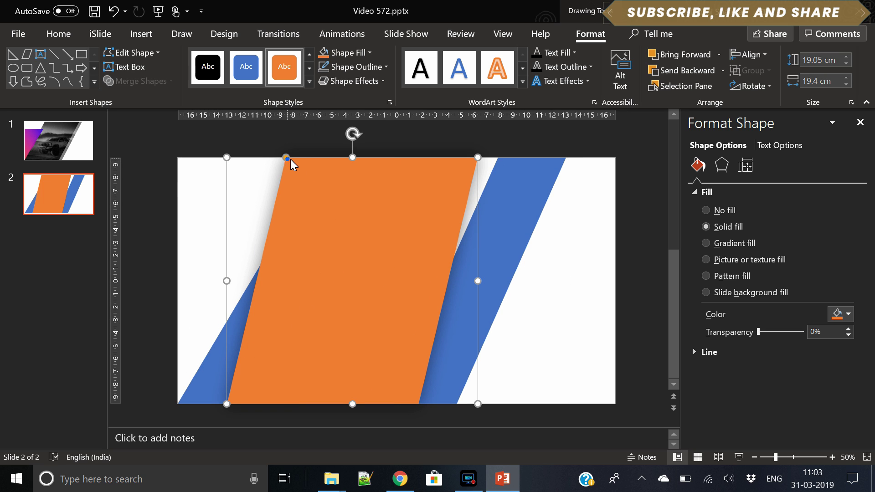
left_click_drag(283, 157, 350, 172)
left_click_drag(371, 266, 412, 265)
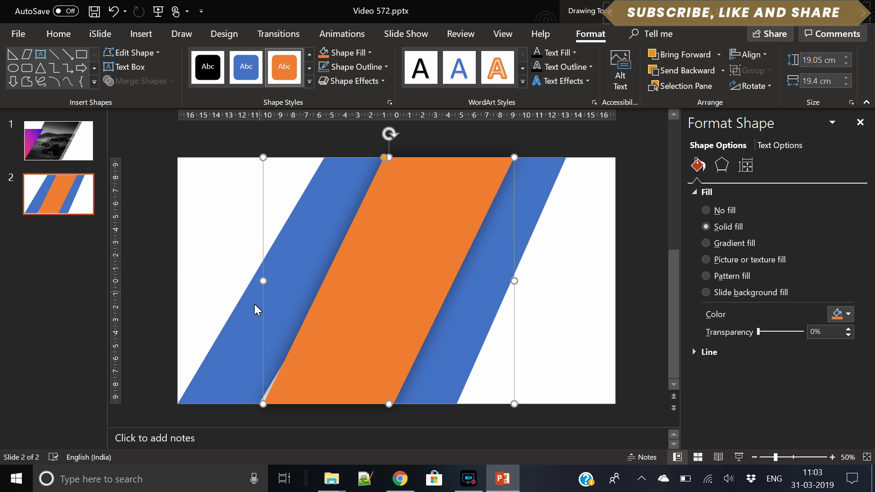
Step: Flip the left blue band horizontally and move it behind the orange band
left_click(251, 326)
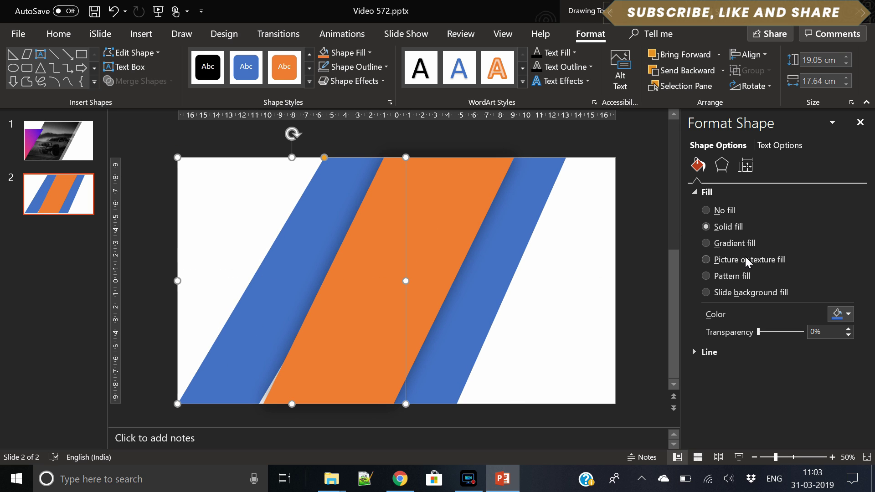
left_click(747, 85)
left_click(775, 145)
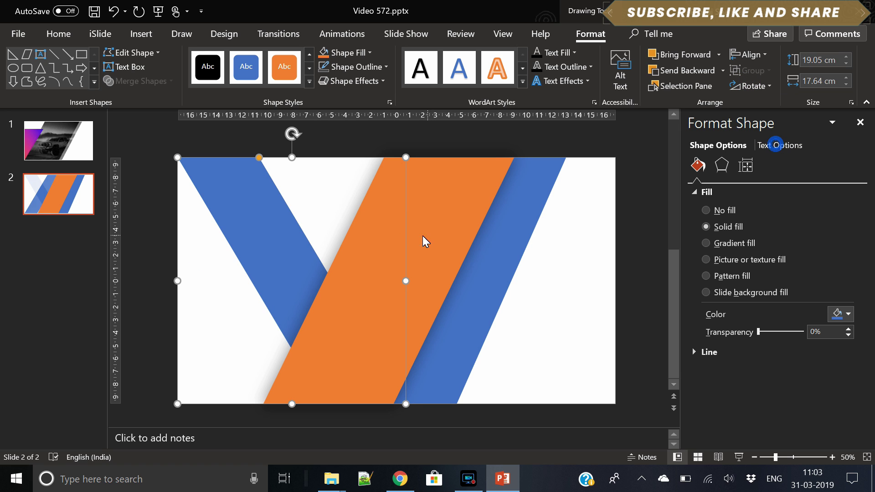
mouse_move(286, 250)
left_mouse_down()
mouse_move(476, 242)
mouse_move(440, 242)
left_mouse_up()
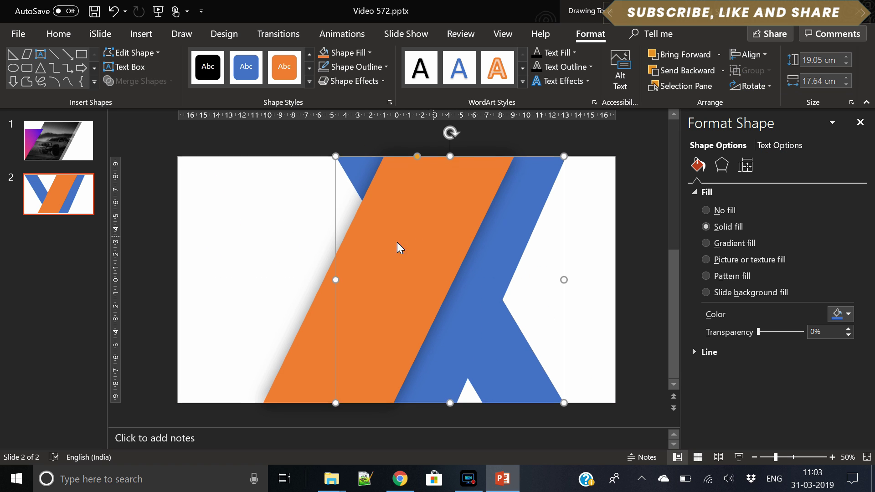
Step: Narrow the orange band slightly and slim the light-blue band to 12.77 cm
left_click(336, 281)
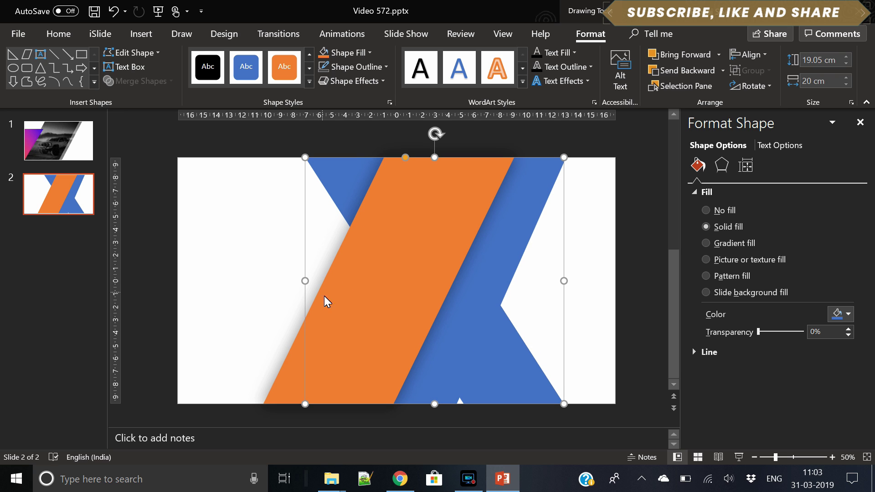
mouse_move(306, 283)
left_mouse_down()
mouse_move(352, 287)
mouse_move(316, 286)
left_mouse_up()
left_click(510, 215)
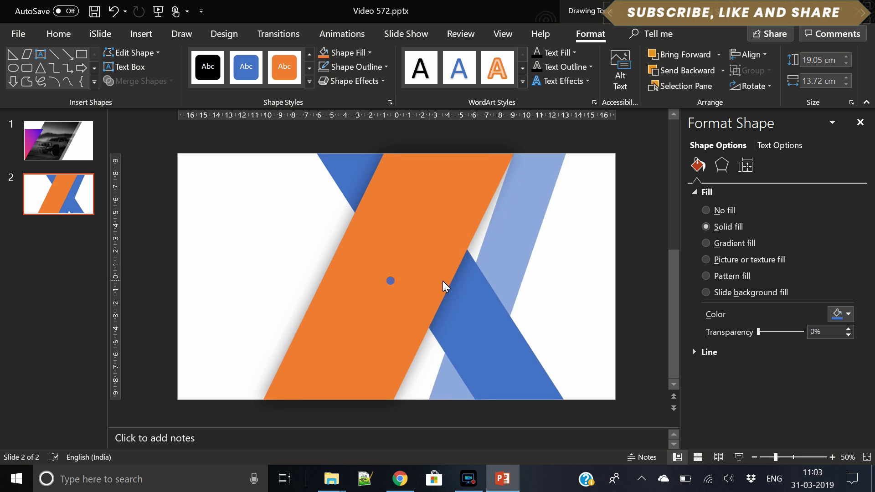
left_click(401, 276)
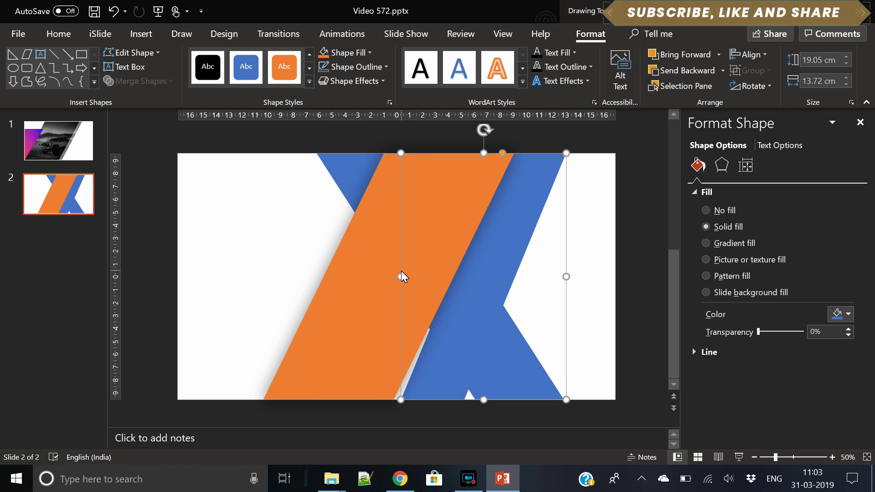
mouse_move(503, 159)
left_mouse_down()
mouse_move(536, 169)
mouse_move(516, 167)
mouse_move(547, 163)
mouse_move(506, 165)
mouse_move(524, 174)
left_mouse_up()
Step: Widen the shape beside the orange band leftward to about 22.33 cm and reshape the blue shape's notch
left_click(533, 167)
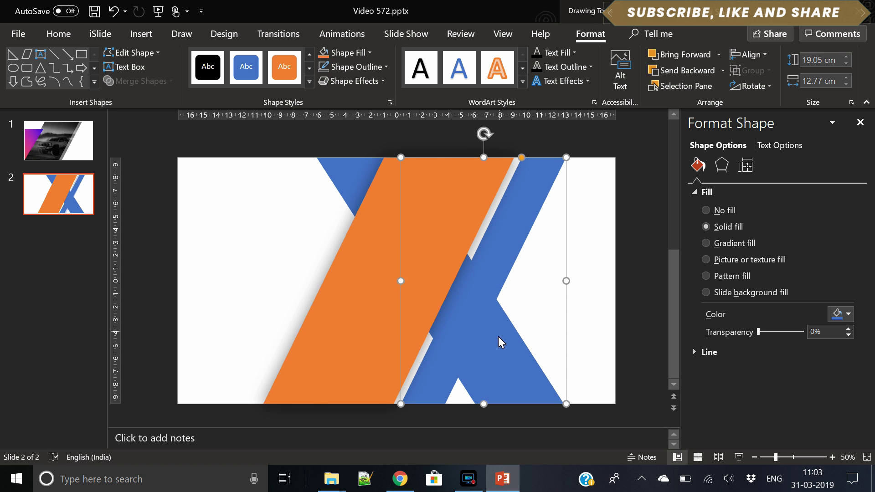
left_click_drag(313, 282, 276, 291)
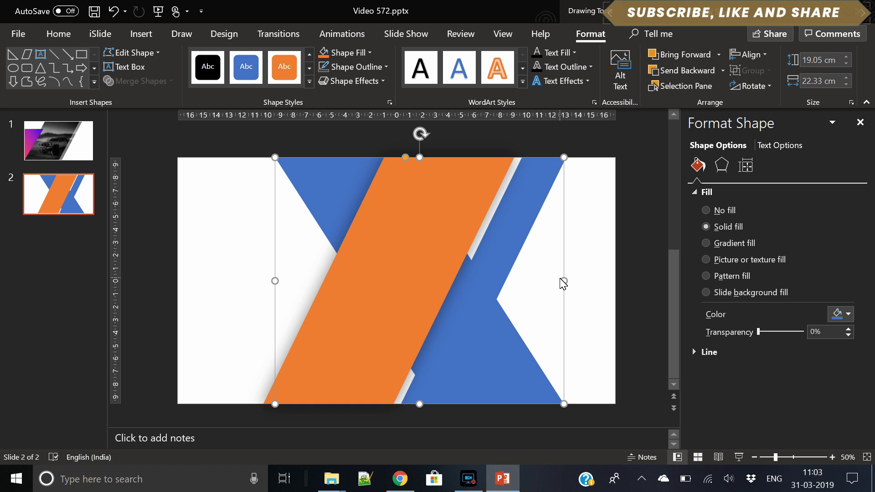
left_click_drag(564, 279, 532, 284)
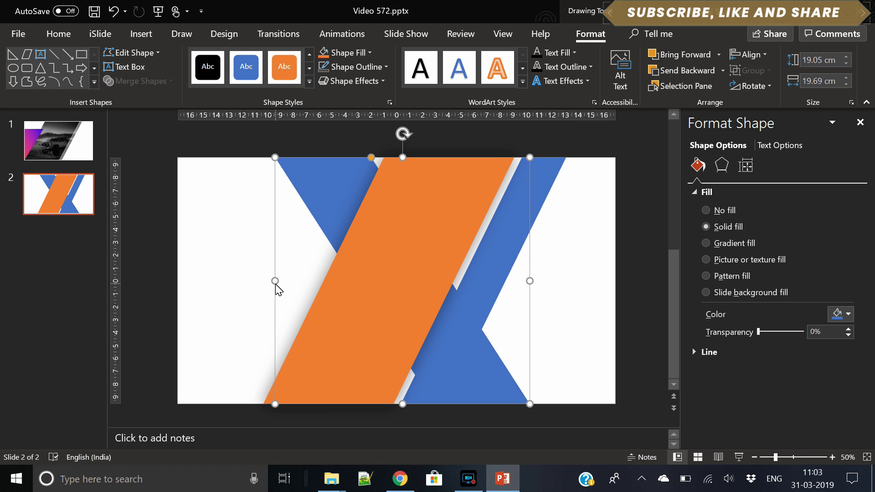
left_click_drag(277, 286, 232, 285)
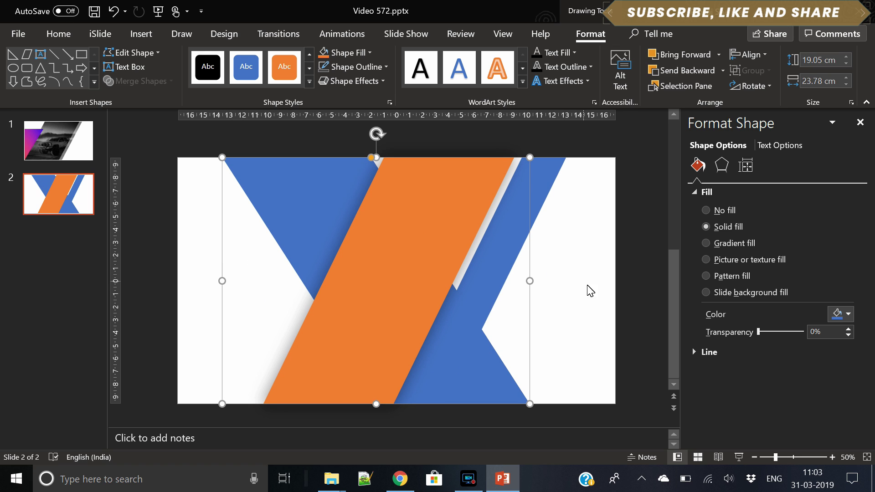
left_click(574, 298)
left_click(314, 196)
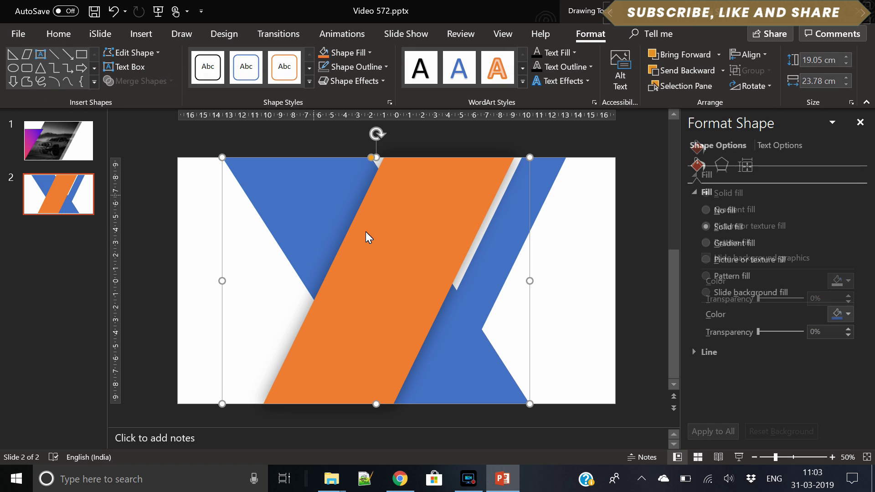
left_click_drag(369, 165, 349, 165)
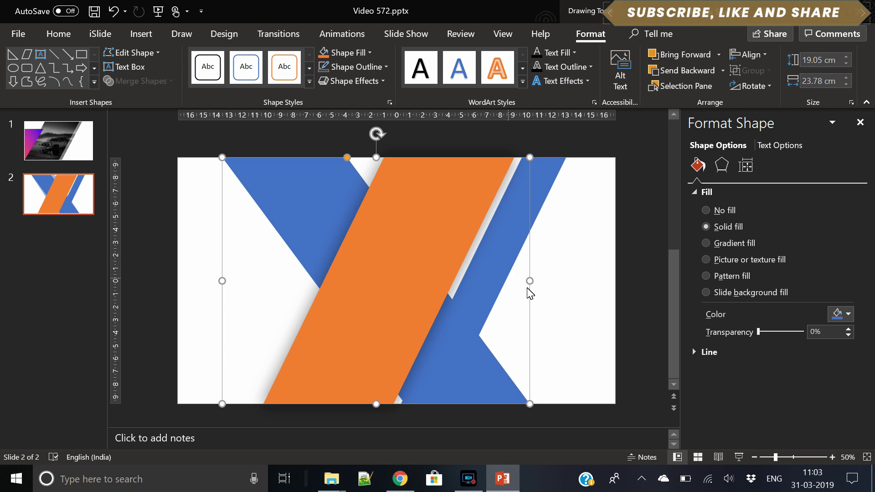
left_click(478, 277)
Step: Select all the bands and group them into one shape
key("ctrl+a")
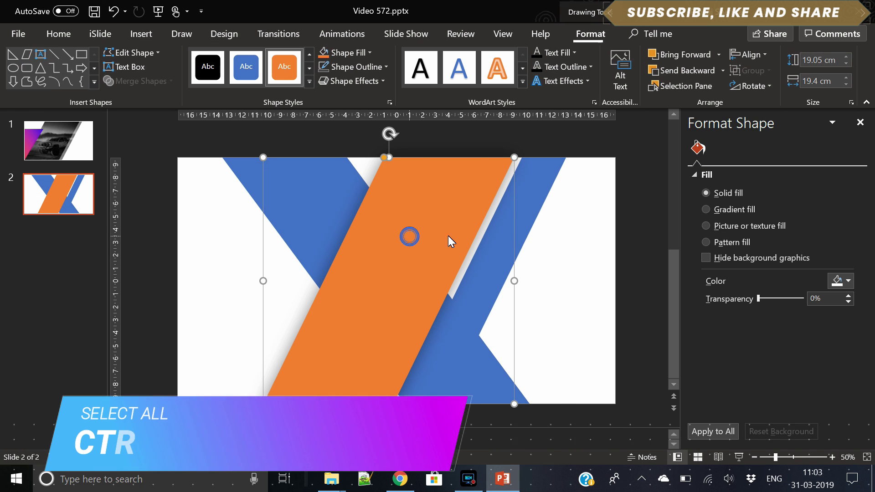
left_click(332, 192, "shift")
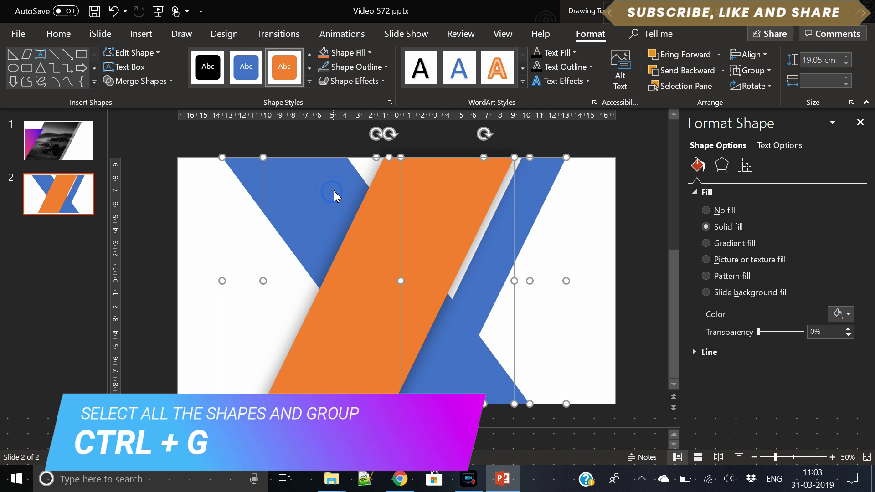
key("ctrl+g")
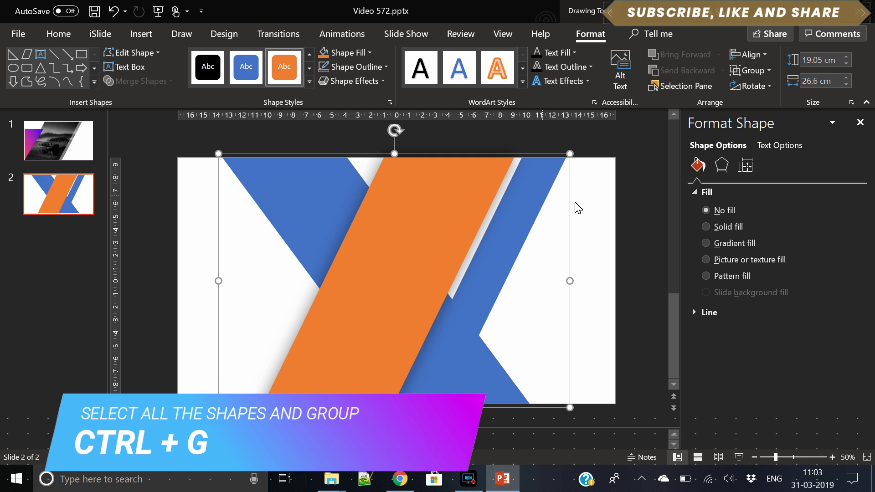
Step: Fill the group with 4x4-desert-dust-1149066.jpg at 0% transparency and nudge it left
left_click(743, 259)
left_click(717, 329)
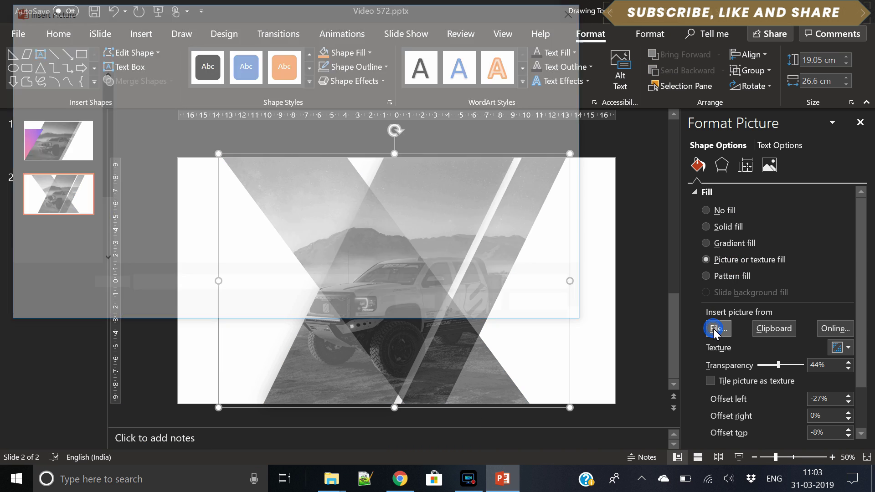
left_click(161, 94)
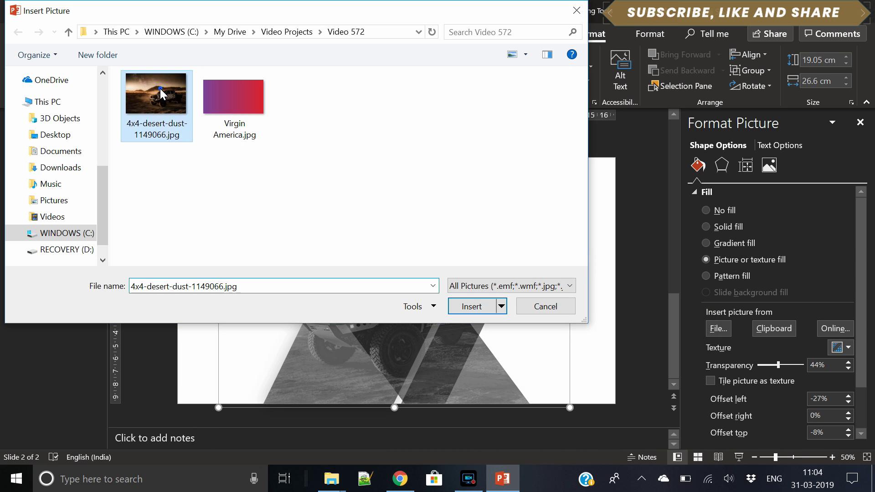
left_click(472, 307)
left_click_drag(413, 296, 368, 291)
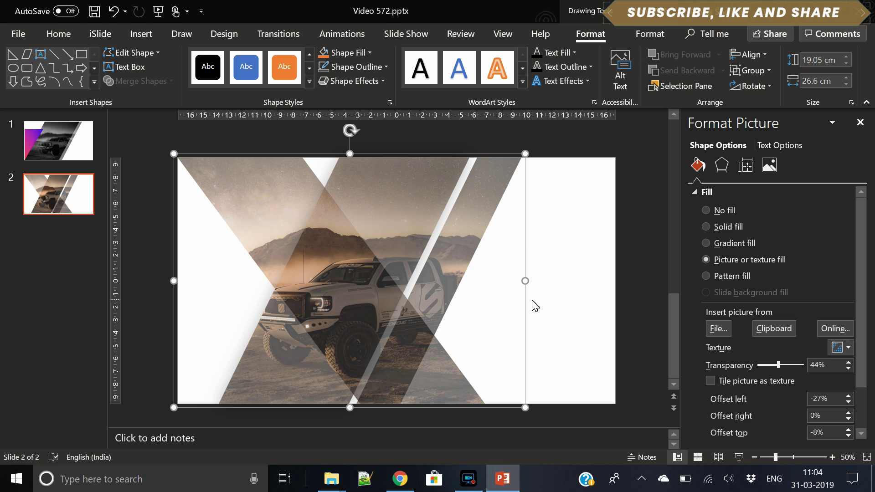
left_click_drag(696, 369, 667, 370)
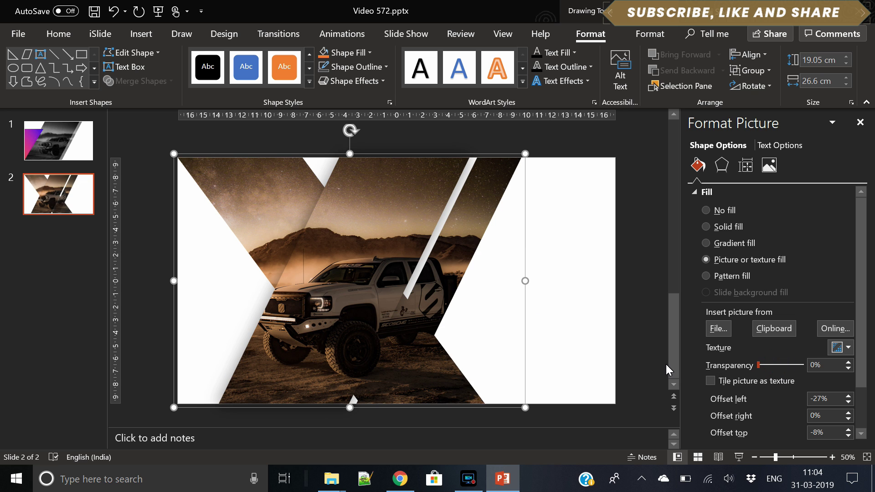
Step: Give the truck-photo shapes an Outer Offset: Left shadow with 18 pt blur
left_click(577, 240)
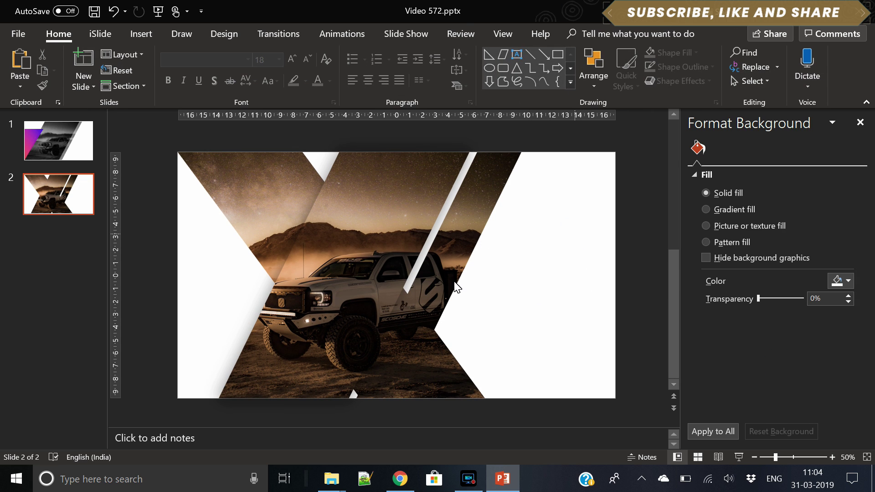
left_click(469, 253)
left_click(474, 231, "shift")
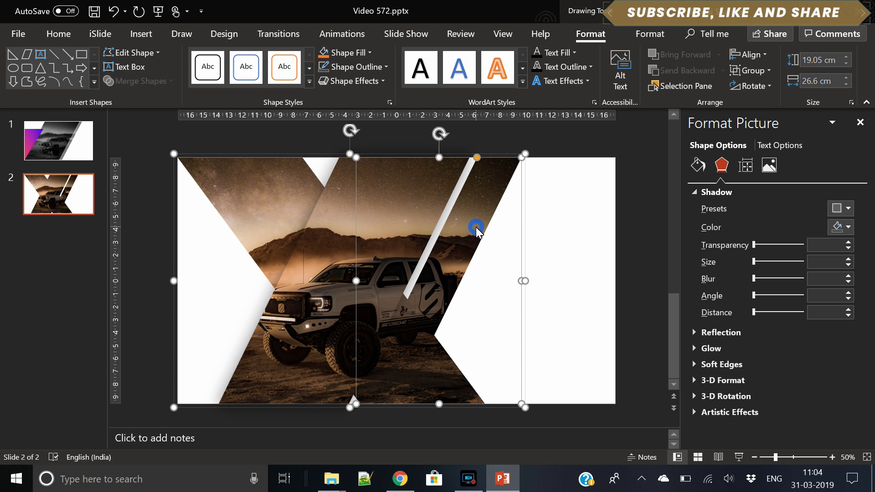
left_click(843, 208)
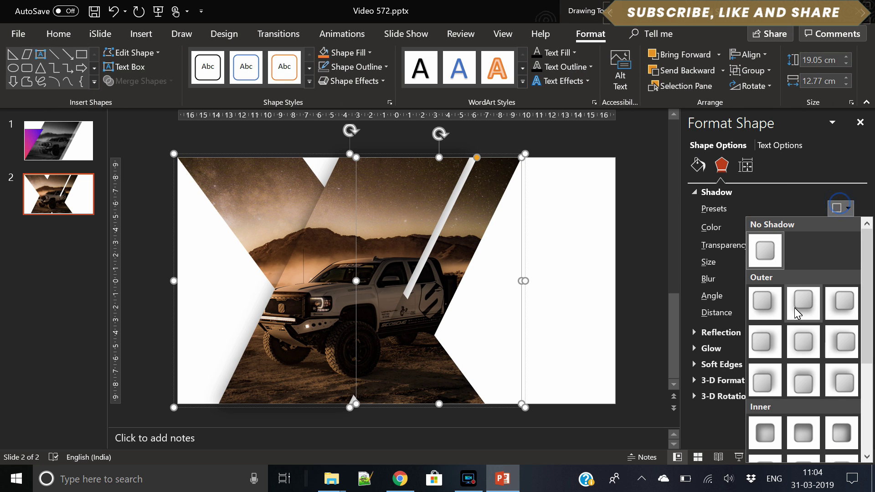
left_click(844, 342)
left_click_drag(757, 279, 772, 283)
Step: Reselect the truck picture group and paste a copy of it
left_click(553, 276)
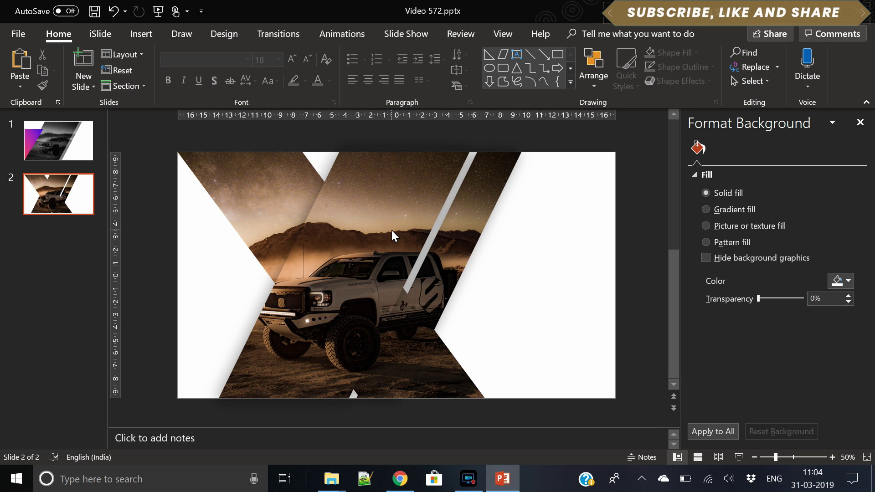
left_click(377, 229)
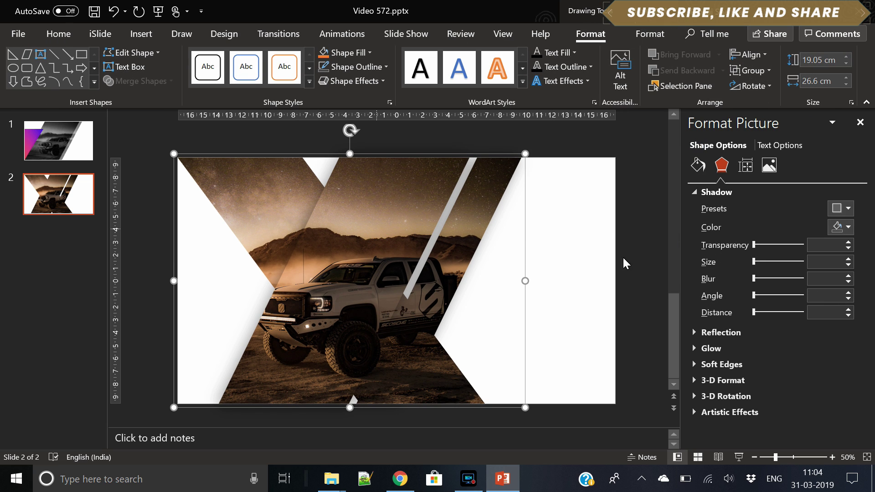
left_click(562, 266)
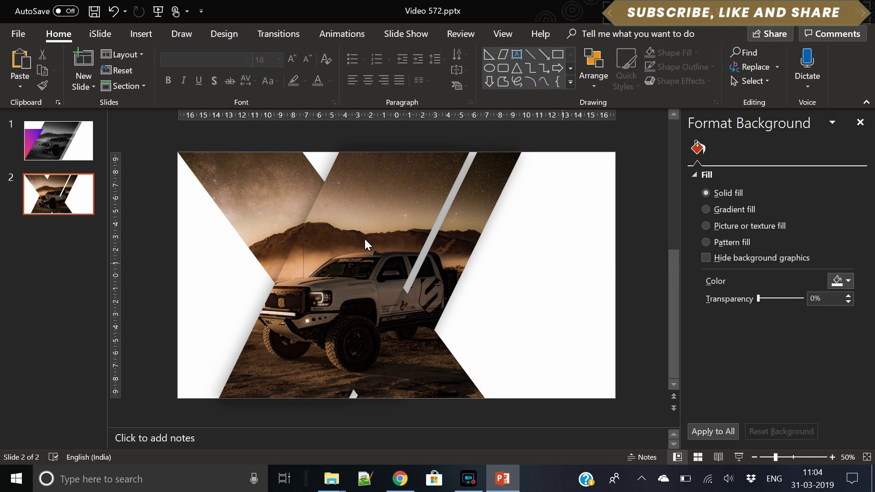
key("ctrl+v")
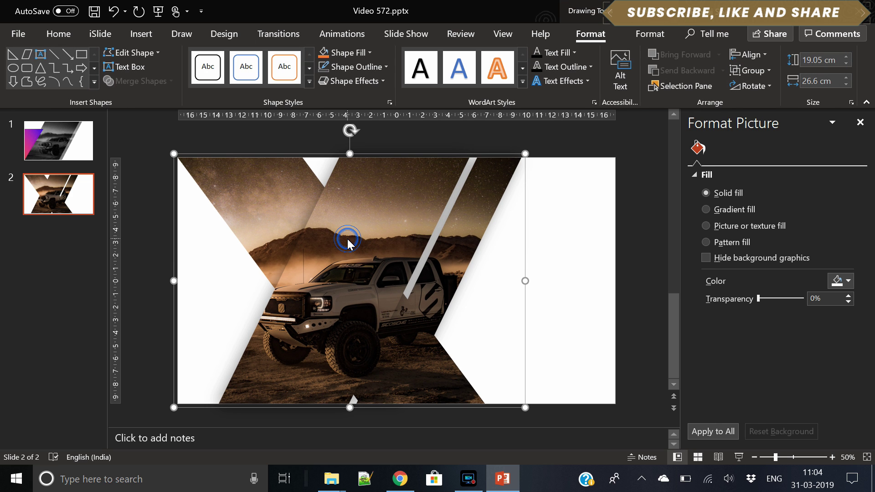
Step: Position the duplicate truck-photo group slightly left of the original, leaving its fill transparency at 0%
key("ctrl+z")
left_click_drag(348, 240, 362, 238)
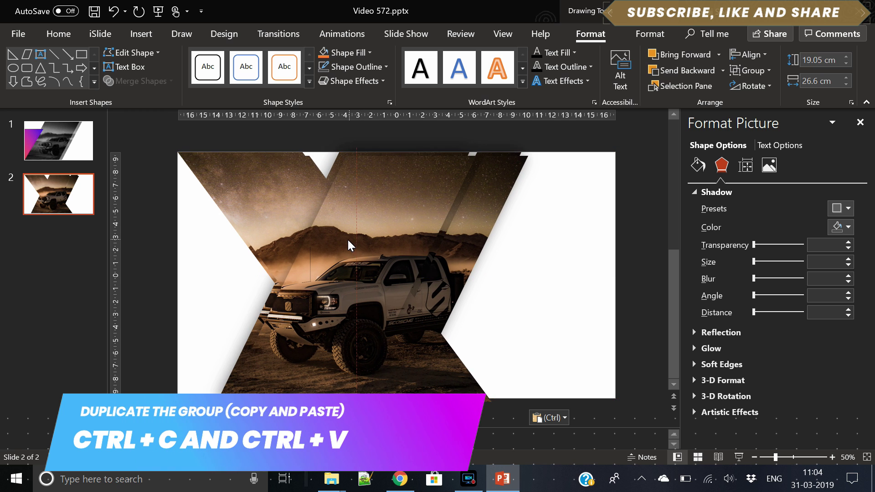
mouse_move(349, 246)
left_mouse_down()
mouse_move(337, 239)
mouse_move(337, 247)
left_mouse_up()
left_click(696, 166)
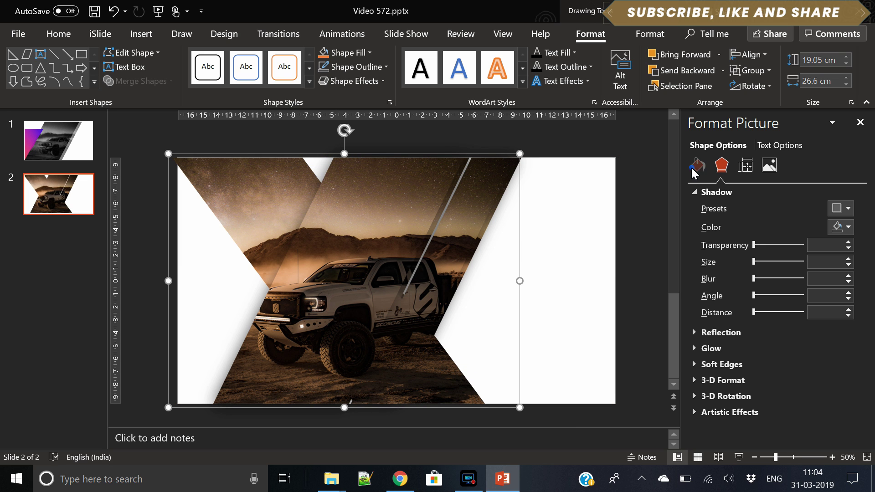
left_click_drag(758, 348, 838, 337)
key("ctrl+z")
key("ctrl+z")
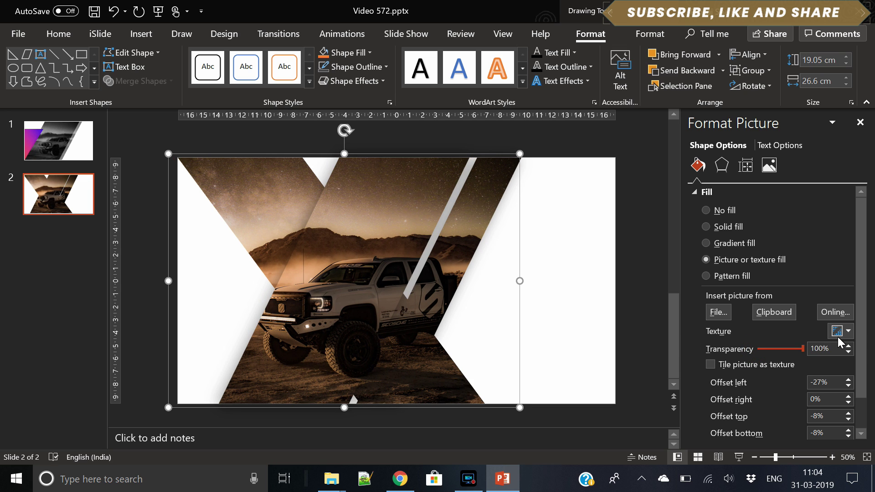
key("ctrl+z")
left_click_drag(758, 349, 839, 340)
key("ctrl+z")
key("ctrl+z")
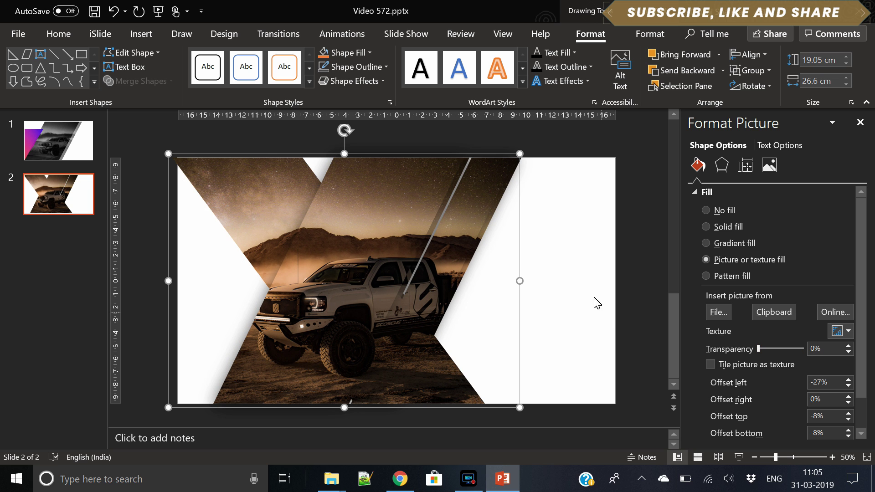
Step: Preview the truck picture's colour variations without applying one
left_click(554, 249)
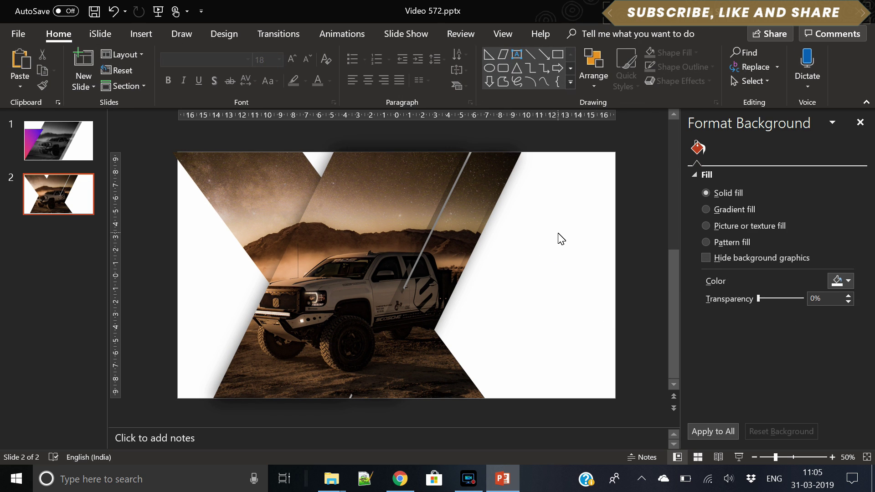
double_click(363, 208)
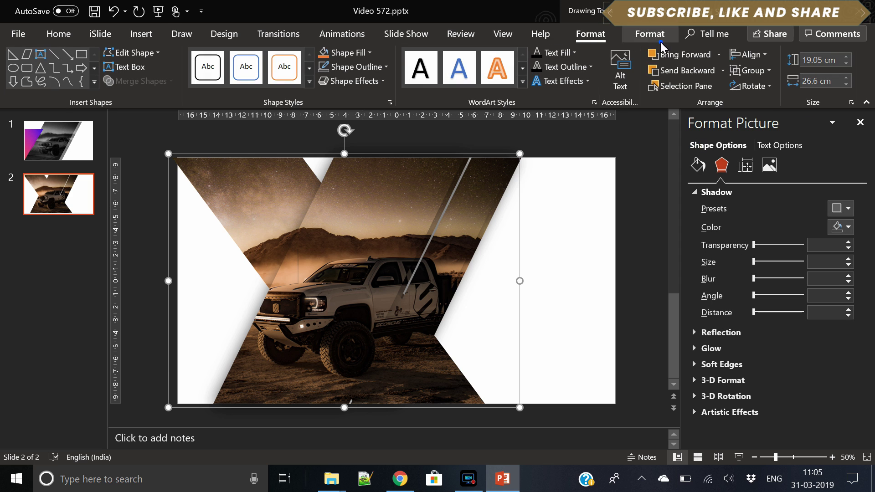
left_click(650, 34)
left_click(124, 55)
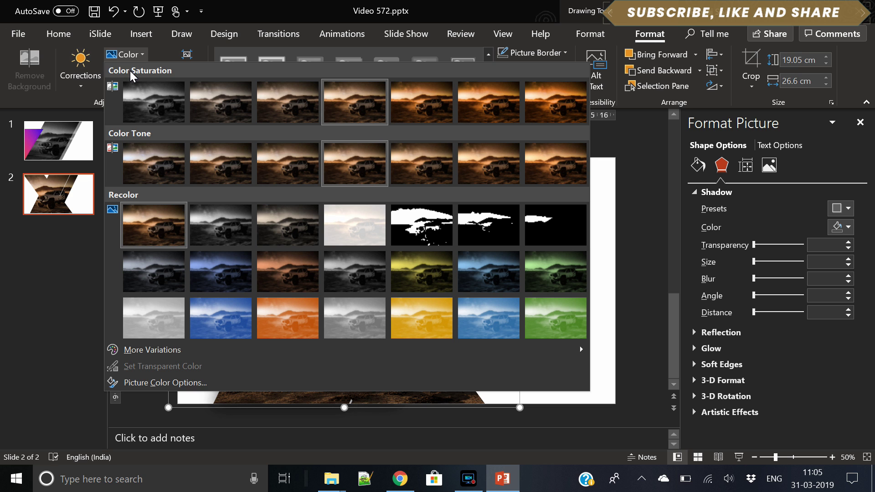
left_click(637, 264)
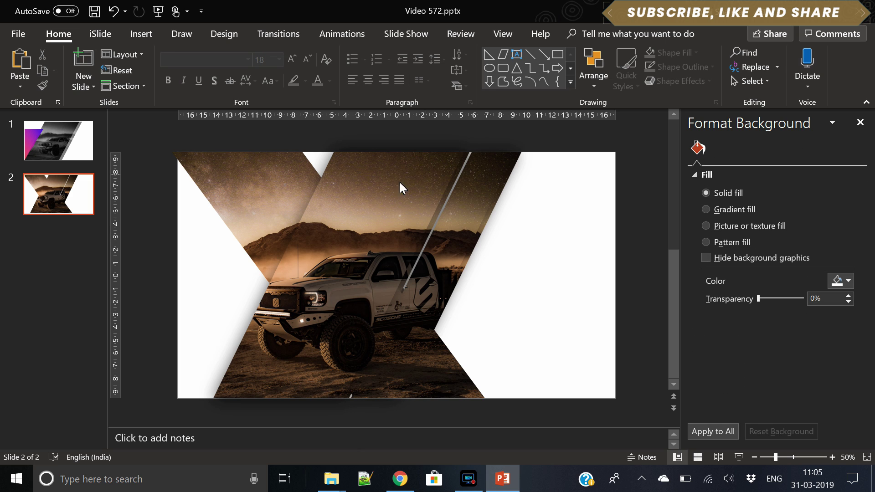
Step: Apply a brightness/contrast correction to the truck picture
left_click(377, 189)
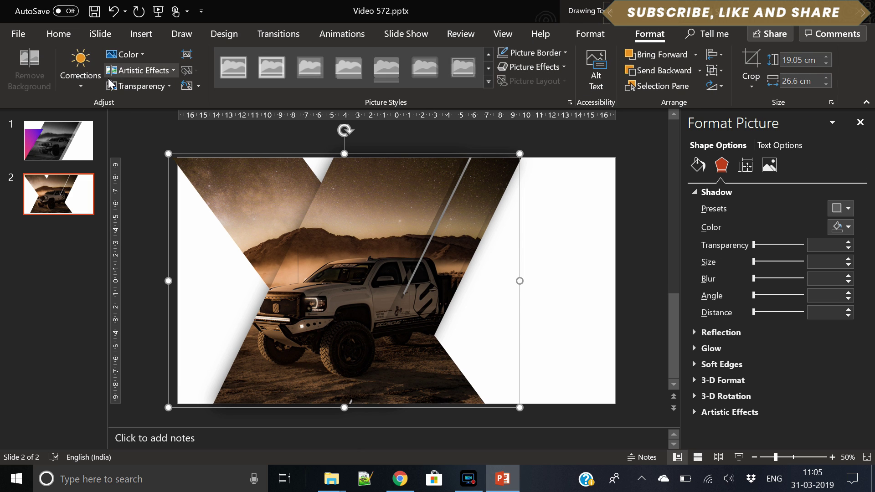
left_click(81, 80)
left_click(287, 340)
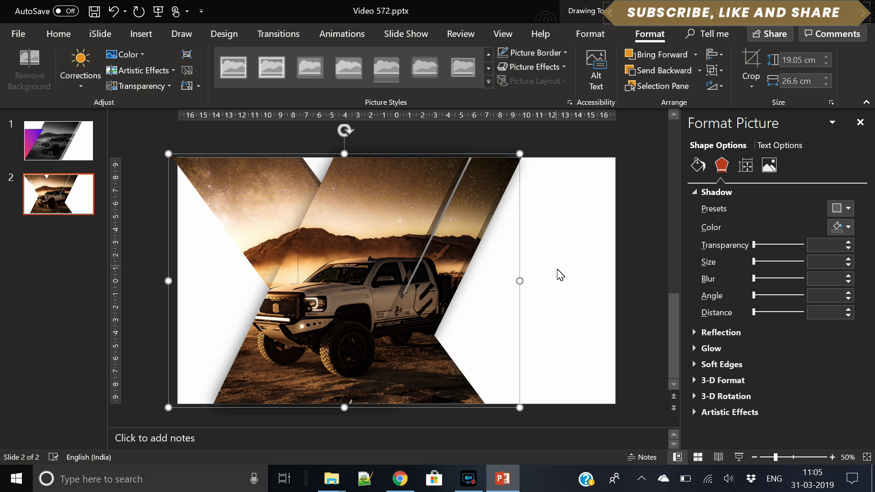
left_click(557, 269)
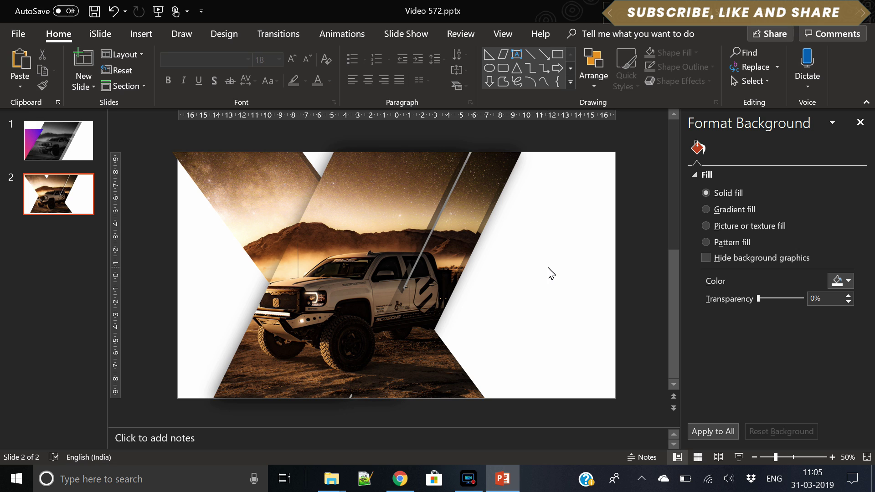
left_click(546, 267)
Step: Draw a tall parallelogram from the slide's top edge and position it on the right half
left_click(142, 33)
left_click(212, 81)
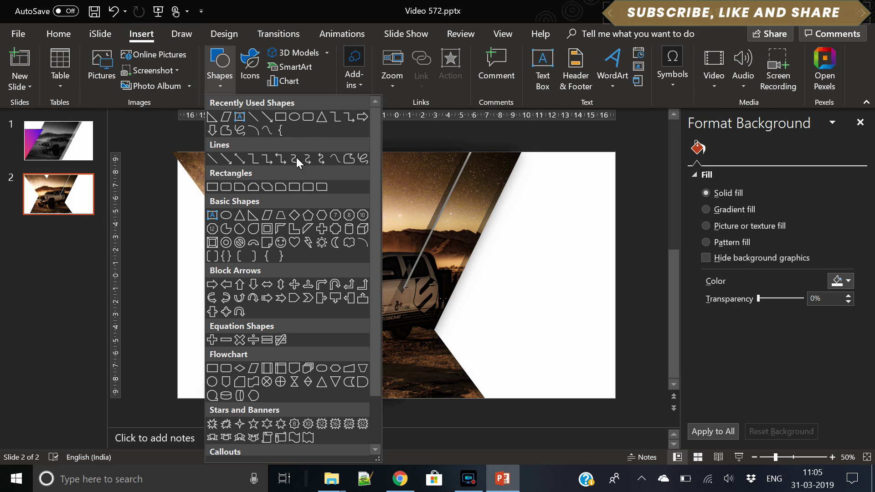
left_click(267, 226)
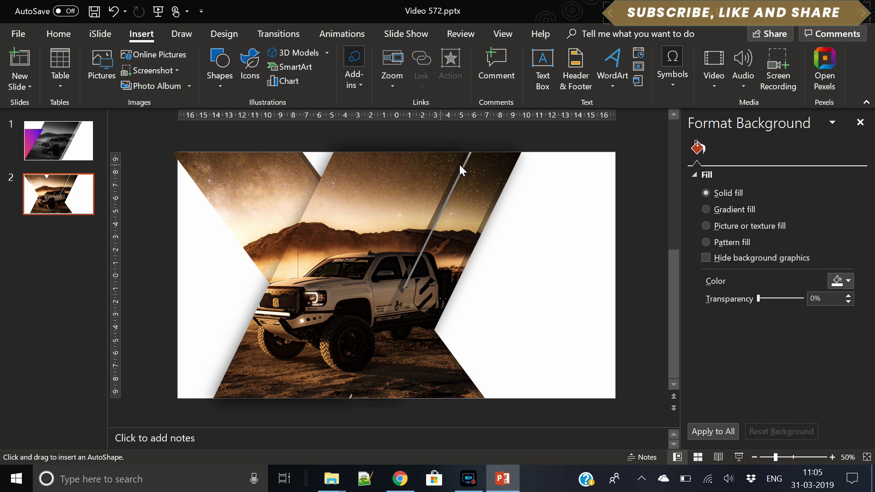
mouse_move(442, 151)
left_mouse_down()
mouse_move(526, 270)
mouse_move(573, 398)
left_mouse_up()
left_click_drag(442, 284, 344, 270)
left_click_drag(401, 155, 465, 175)
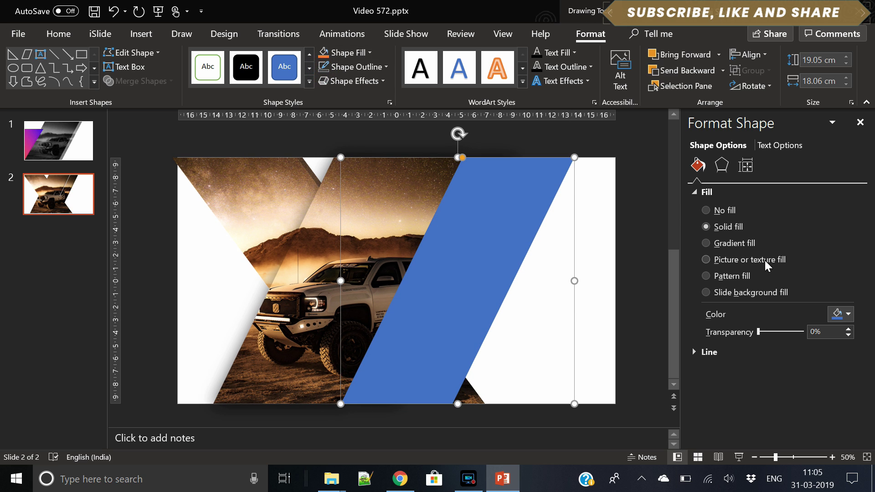
Step: Fill the parallelogram with a diagonal stripe pattern: dark background, grey stripes
left_click(733, 276)
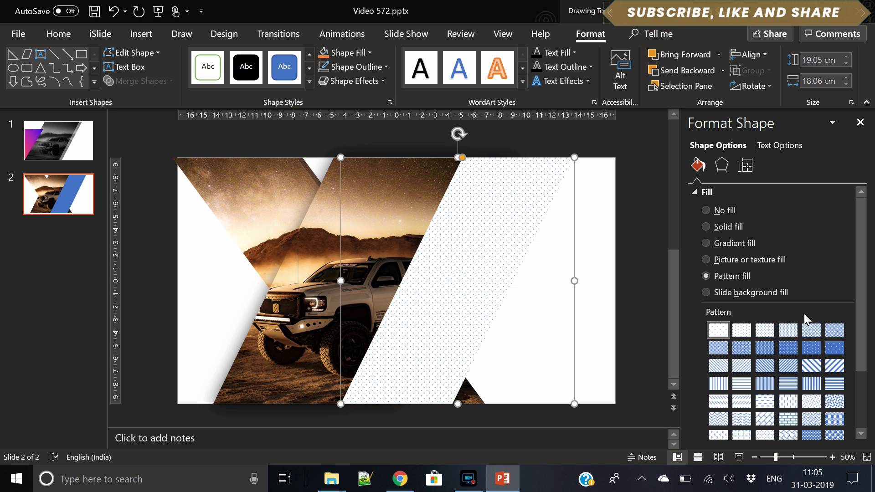
left_click(718, 366)
left_click_drag(862, 340, 862, 427)
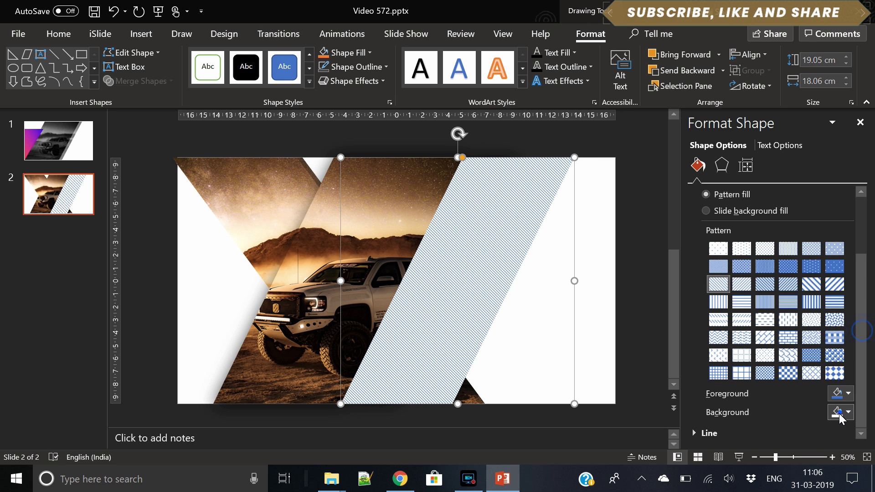
left_click(843, 413)
left_click(783, 301)
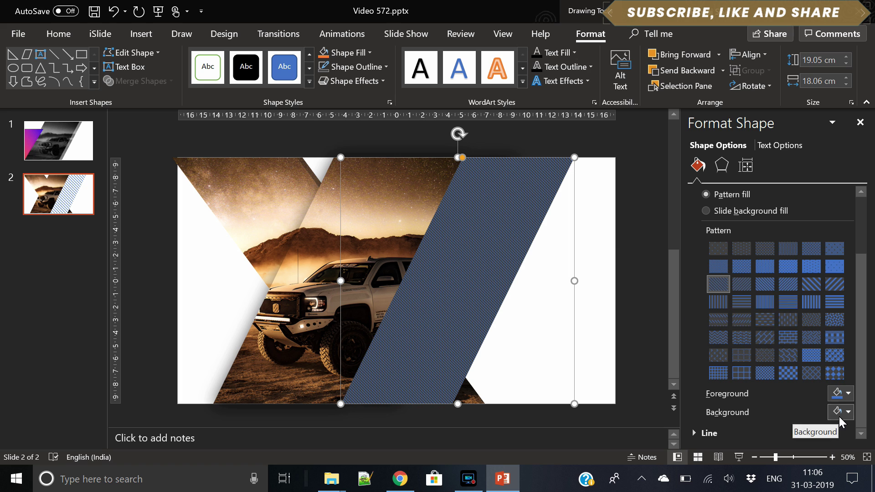
left_click(845, 394)
left_click(781, 273)
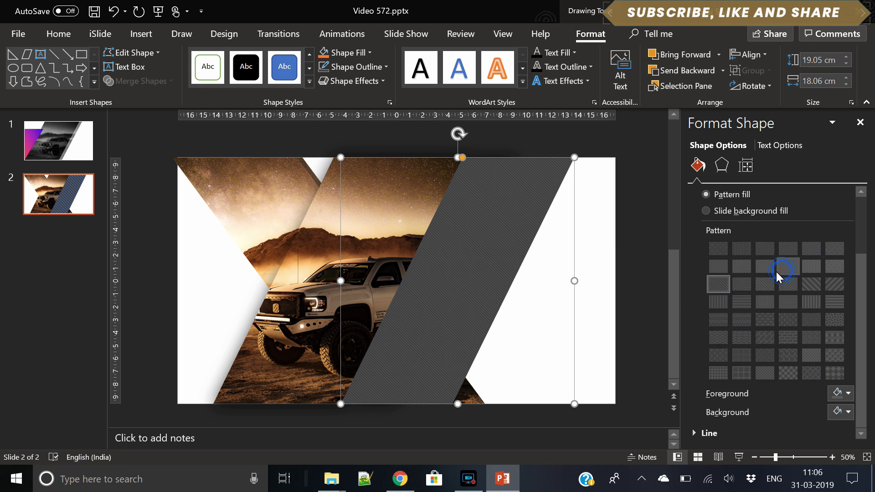
left_click(628, 299)
Step: Move the striped parallelogram further right and darken its pattern background
left_click(466, 228)
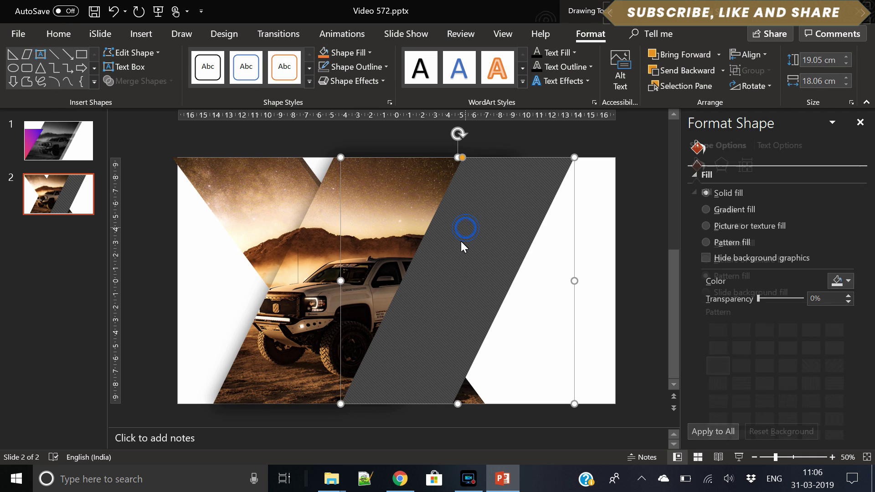
left_click_drag(461, 242, 505, 237)
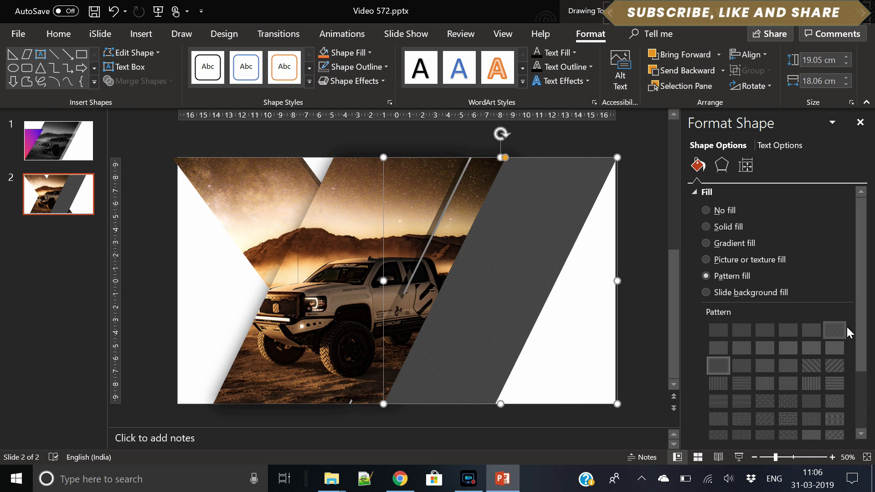
scroll(848, 333, "down", 3)
left_click(846, 412)
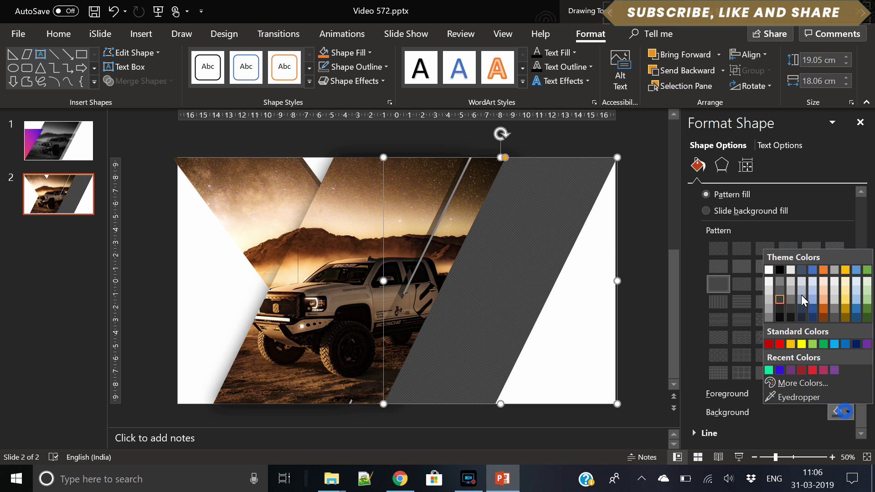
left_click(780, 309)
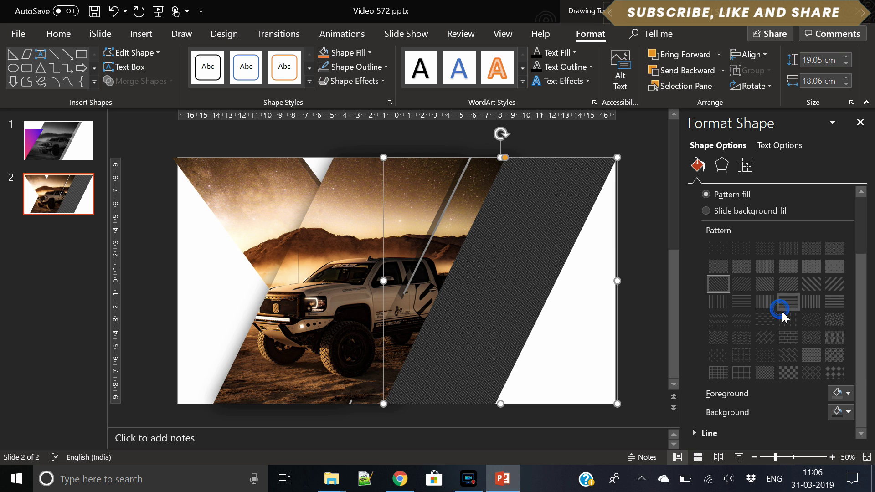
left_click(627, 310)
left_click(544, 225)
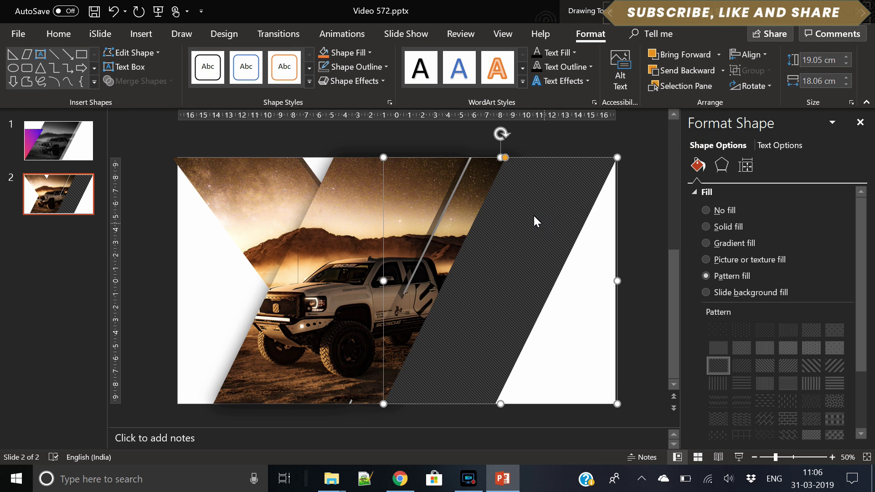
Step: Nudge the parallelogram left, shorten it to 12.77 cm and centre it vertically
left_click_drag(532, 215, 529, 221)
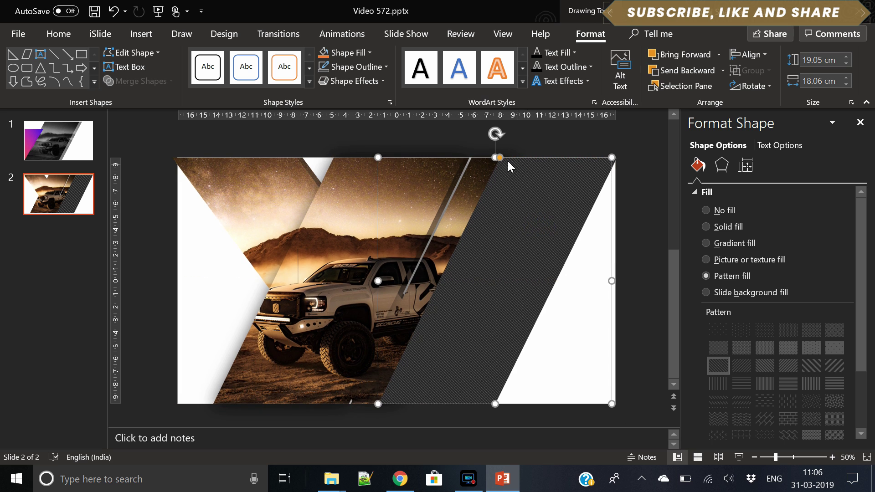
left_click_drag(496, 161, 491, 193)
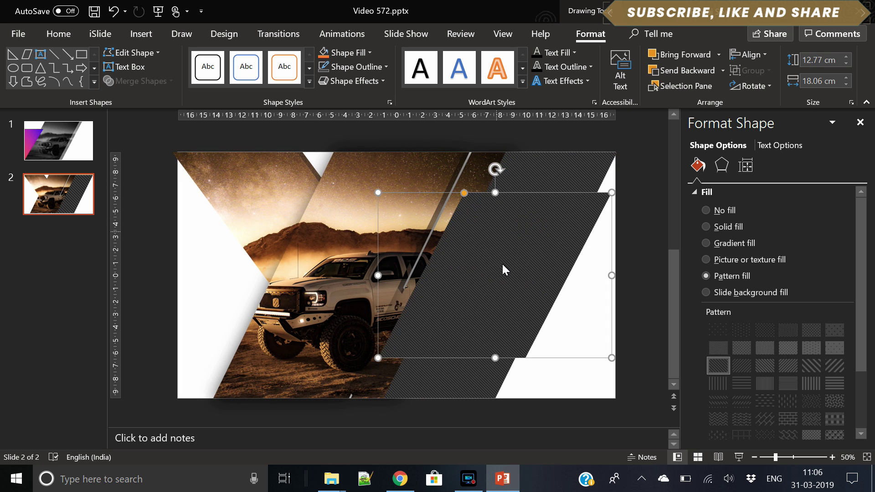
left_click_drag(502, 265, 499, 271)
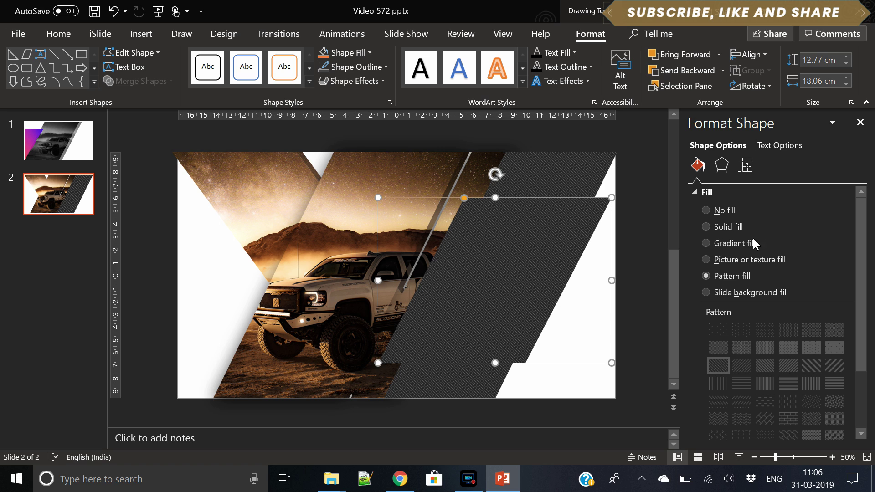
Step: Switch the parallelogram to a gradient fill and add four new gradient stops, starting at 14%
left_click(745, 245)
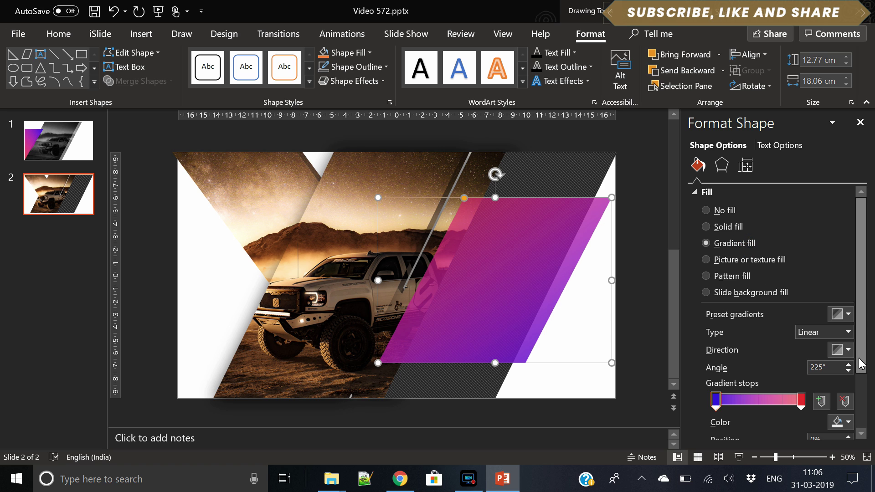
scroll(729, 319, "down", 3)
left_click(728, 323)
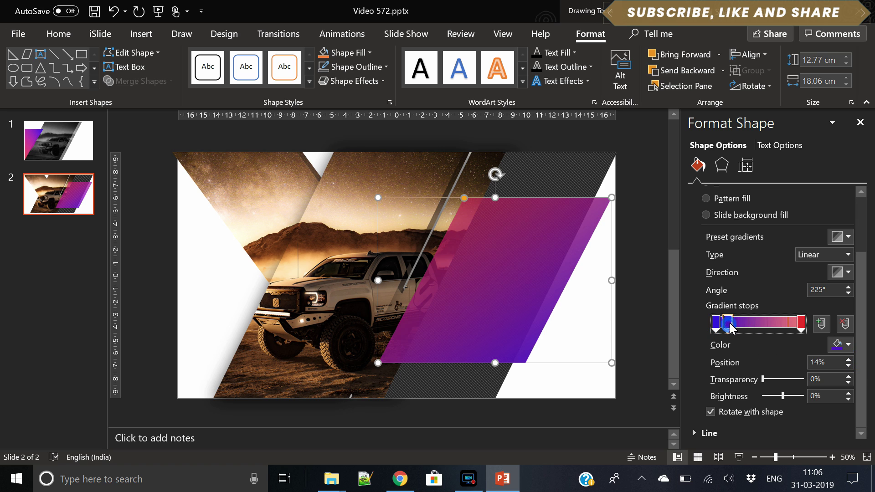
left_click(748, 324)
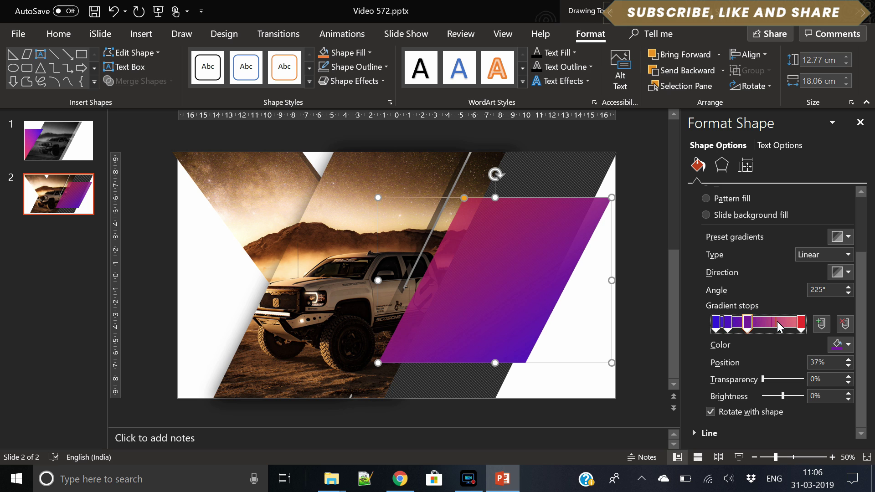
left_click(777, 324)
left_click(791, 323)
Step: Colour the last gradient stop light, the 87% stop grey, and the next stop white
left_click(801, 324)
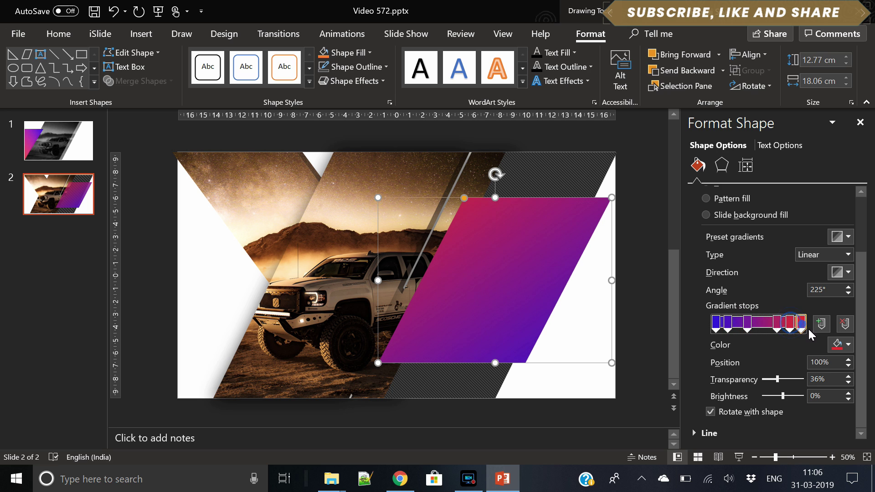
left_click(847, 345)
left_click(771, 219)
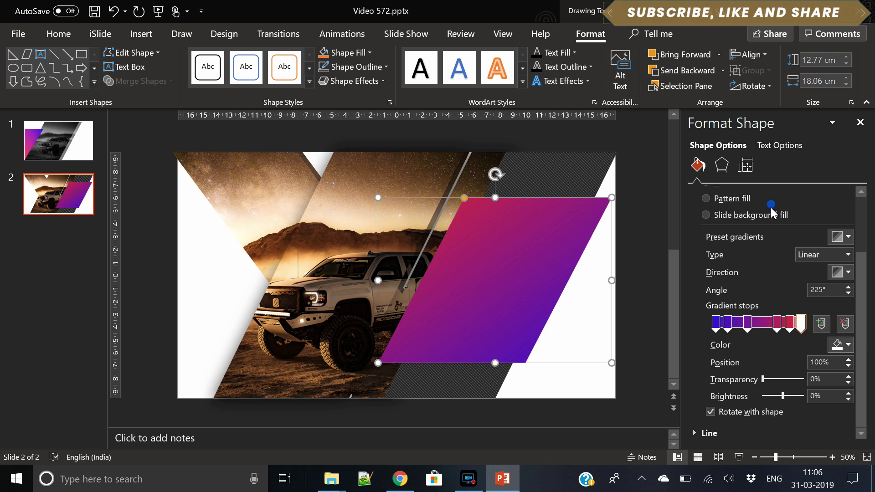
left_click(789, 324)
left_click(838, 346)
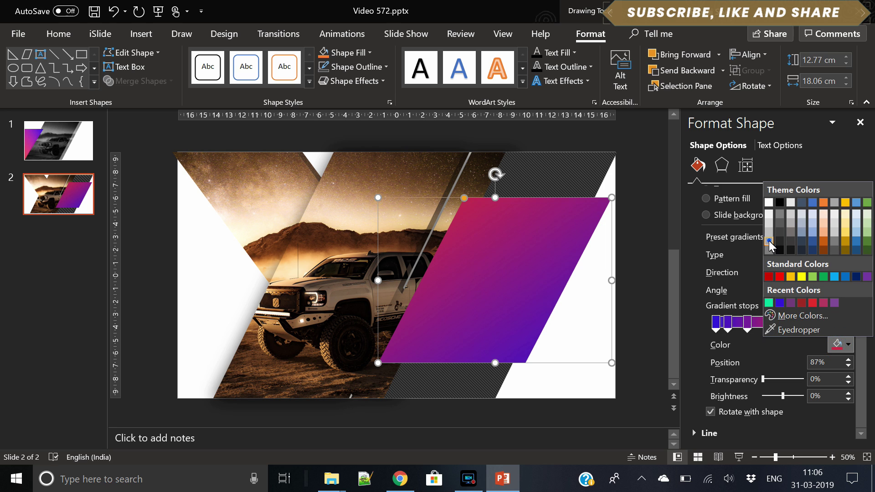
left_click(773, 251)
left_click(777, 323)
left_click(841, 345)
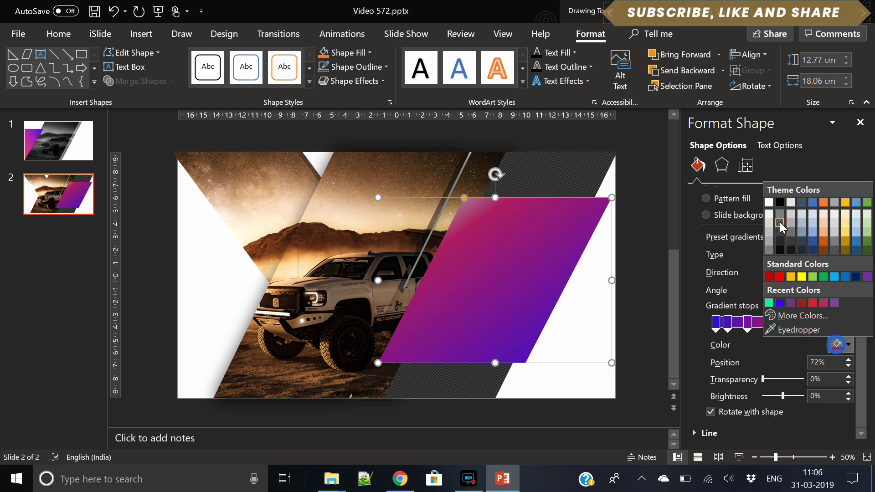
left_click(777, 219)
Step: Make the middle stop white, the 14% stop darker grey, and the first stop white
left_click(748, 323)
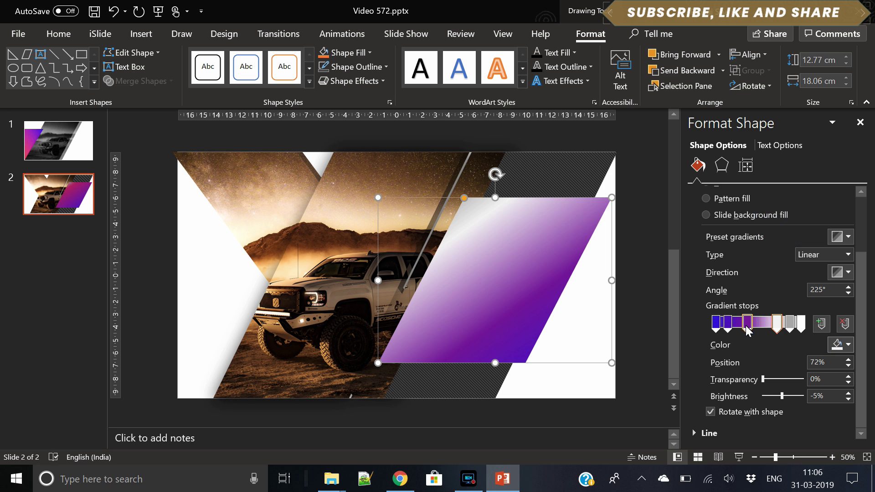
left_click(841, 345)
left_click(769, 202)
left_click(728, 322)
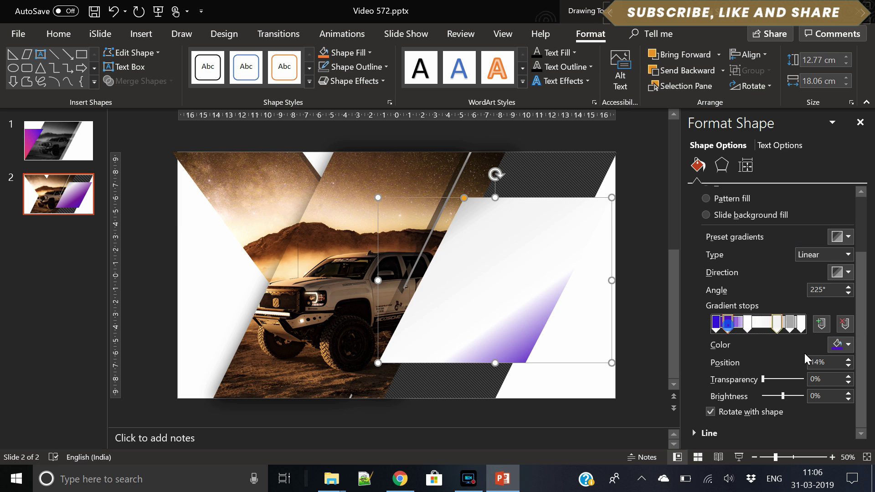
left_click(838, 346)
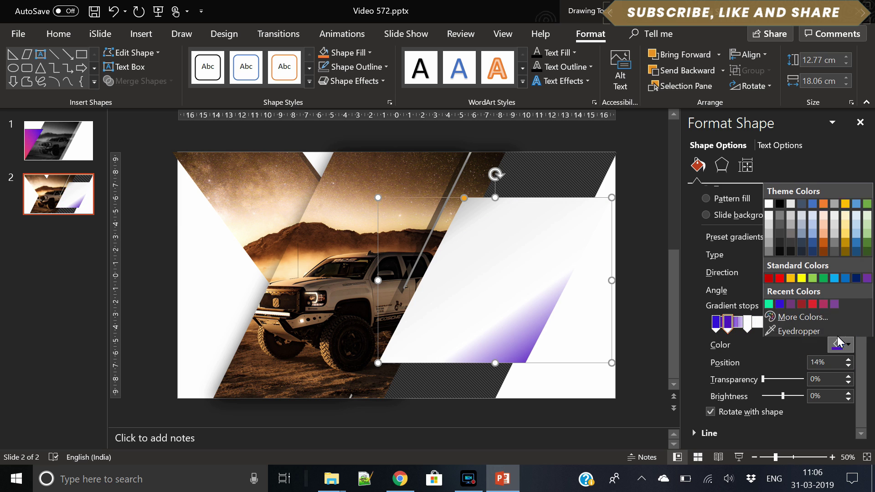
left_click(769, 238)
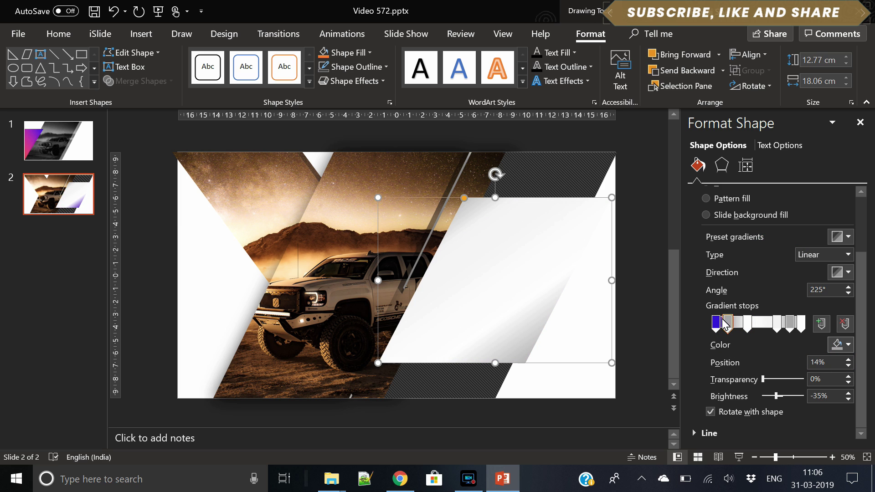
left_click(716, 322)
left_click(838, 345)
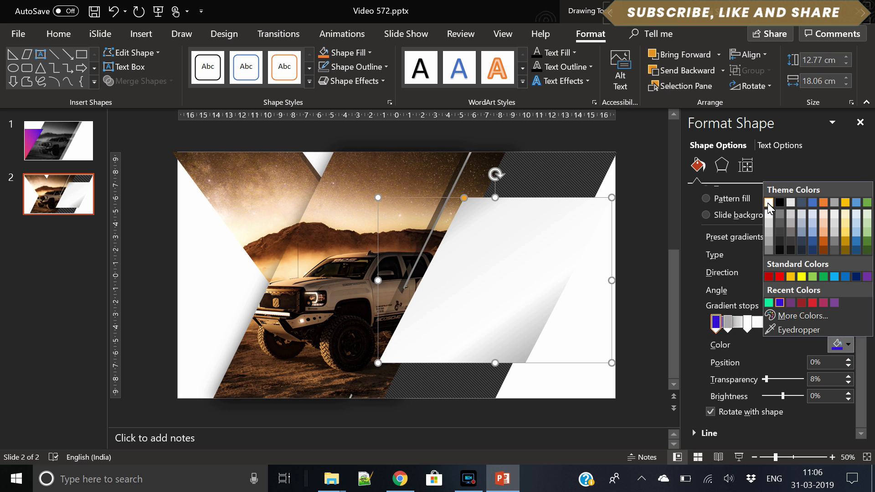
left_click(768, 204)
Step: Angle the gradient at 90° and slide the stops to refine the metallic shading
left_click(845, 272)
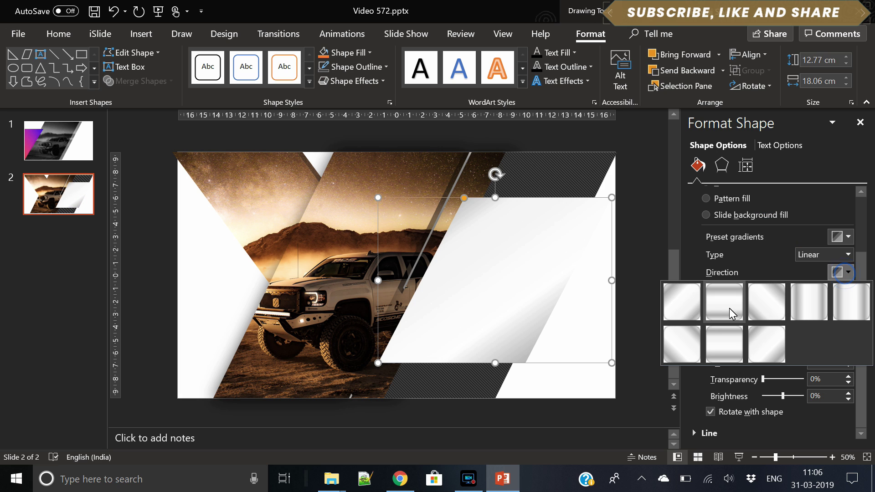
left_click(730, 308)
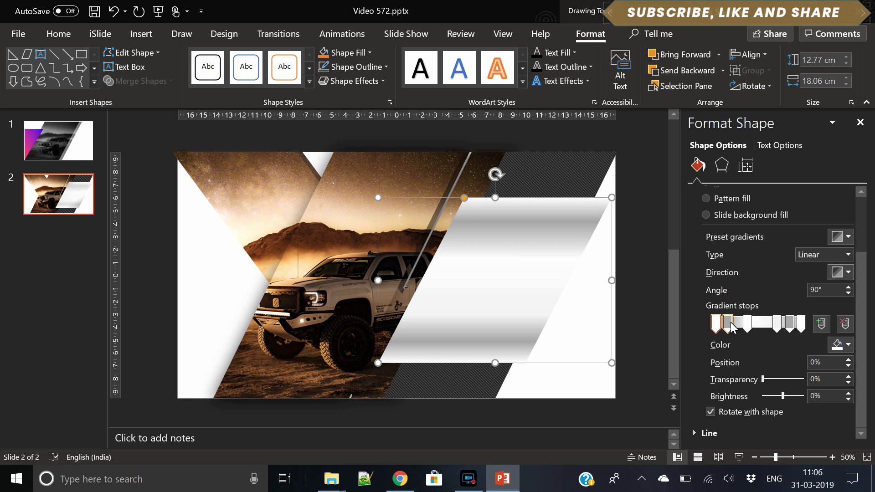
left_click(732, 323)
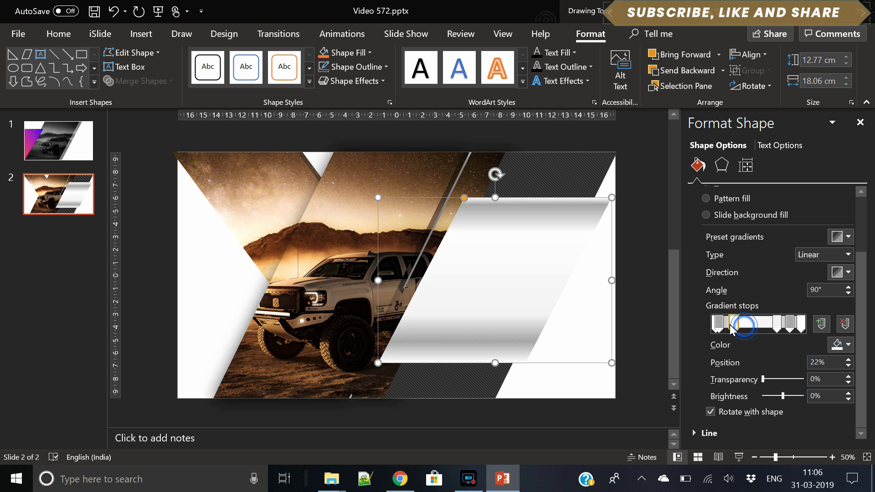
left_click_drag(731, 324, 728, 324)
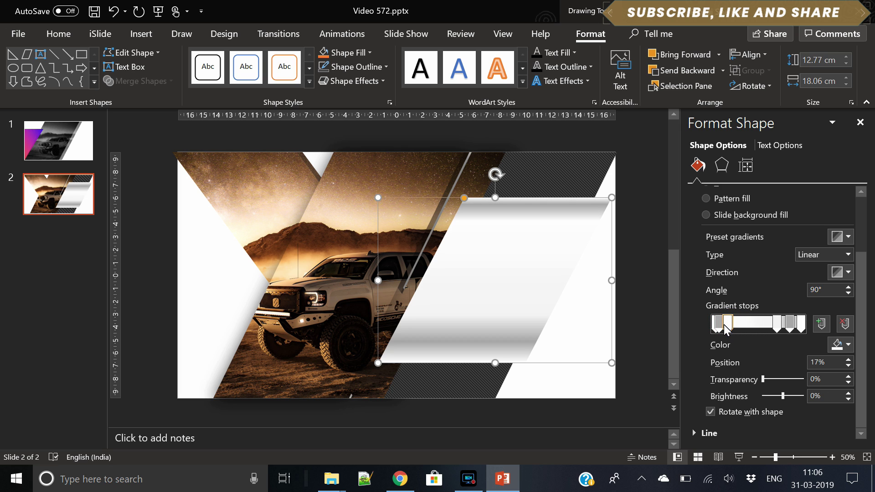
left_click(798, 324)
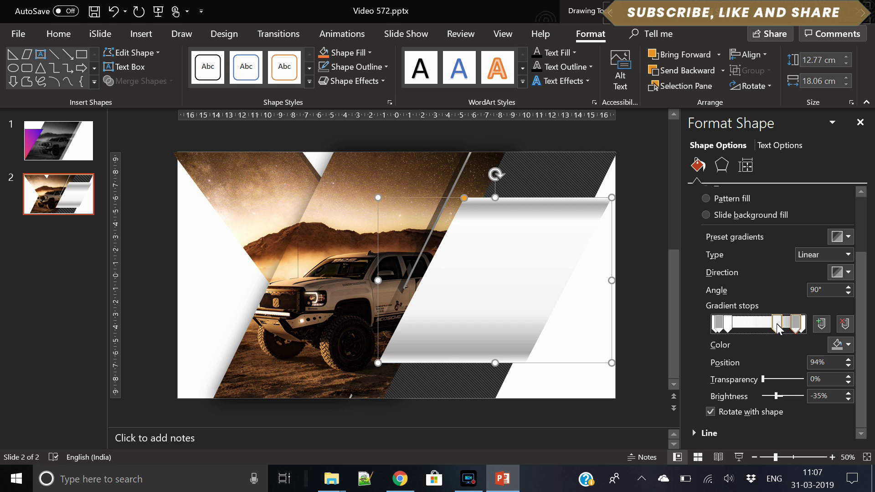
mouse_move(777, 327)
left_mouse_down()
mouse_move(793, 329)
mouse_move(785, 330)
left_mouse_up()
Step: Give the parallelogram an outer shadow blurred to 23 pt and make it narrower
left_click(722, 165)
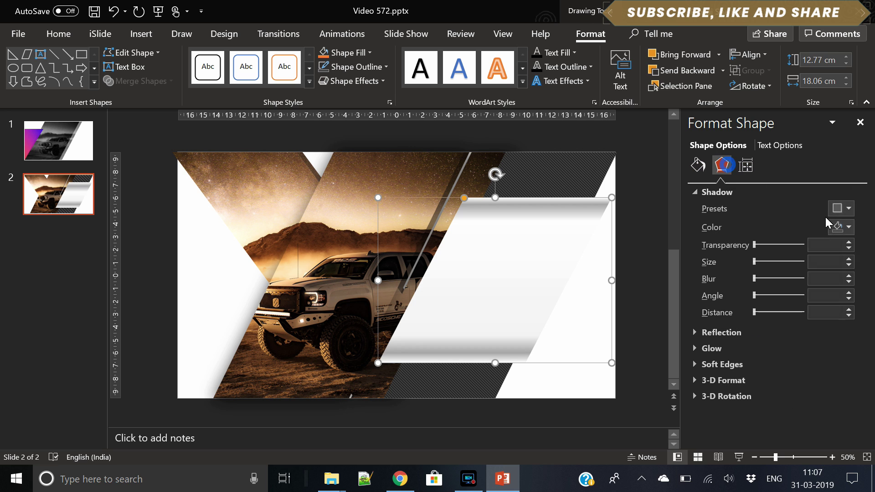
left_click(843, 208)
left_click(771, 311)
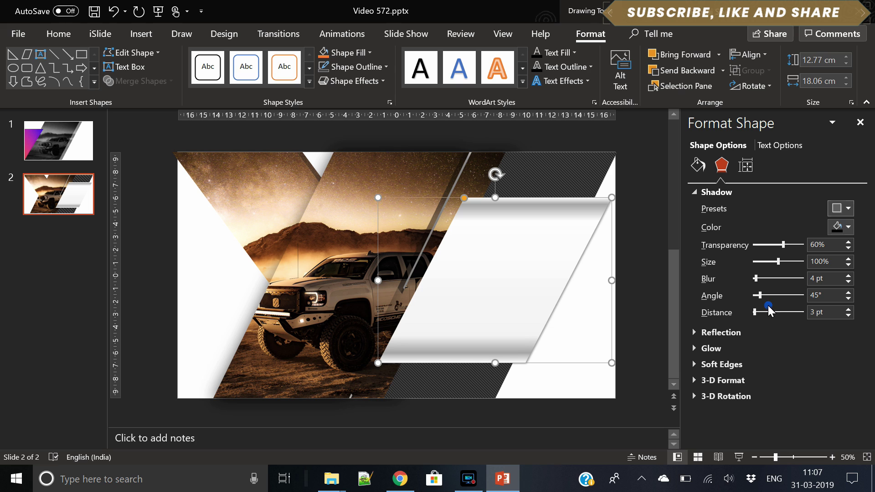
left_click_drag(757, 278, 765, 281)
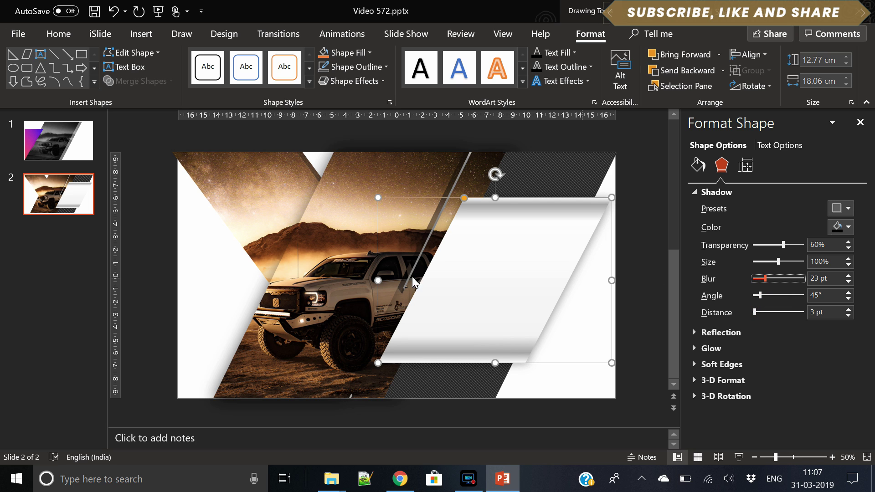
left_click(379, 282)
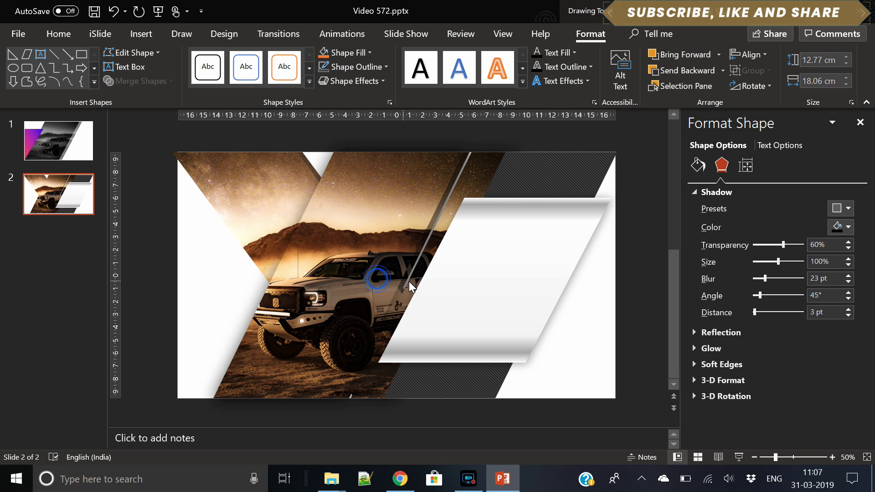
key("ctrl+y")
left_click(577, 289)
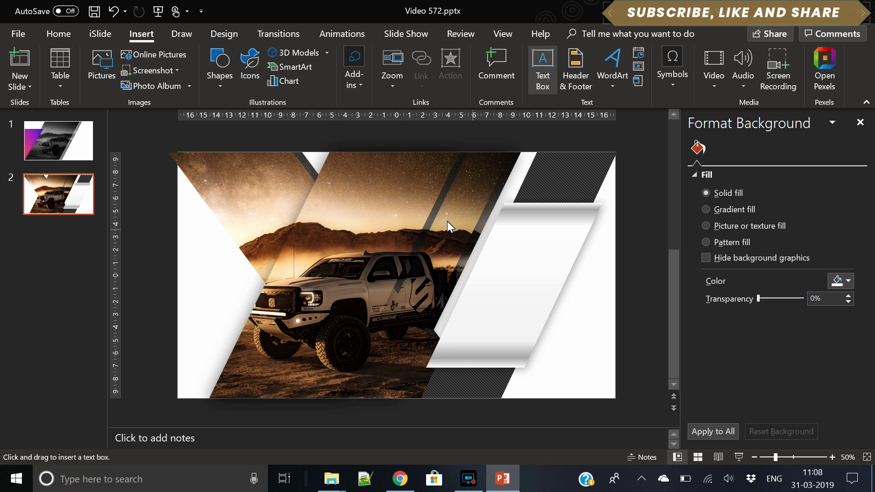
Step: Draw a text box with the title and set its font to Poppins Black
left_click_drag(346, 162, 576, 194)
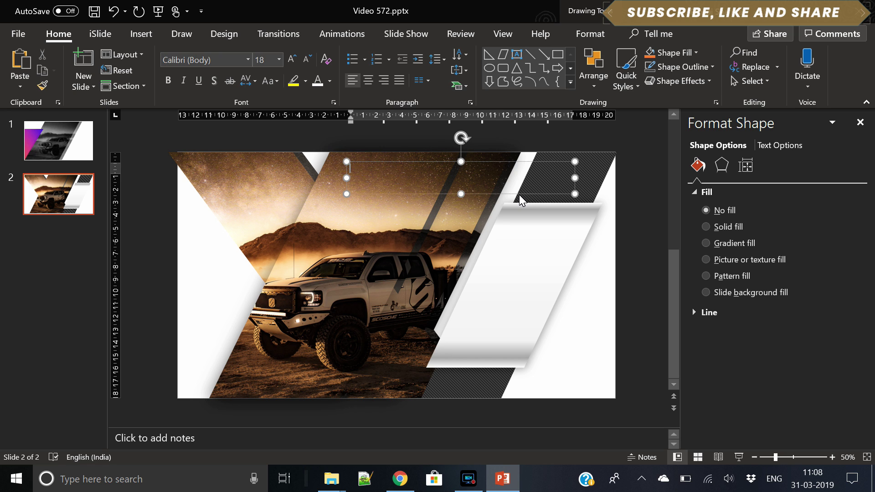
key("BackSpace")
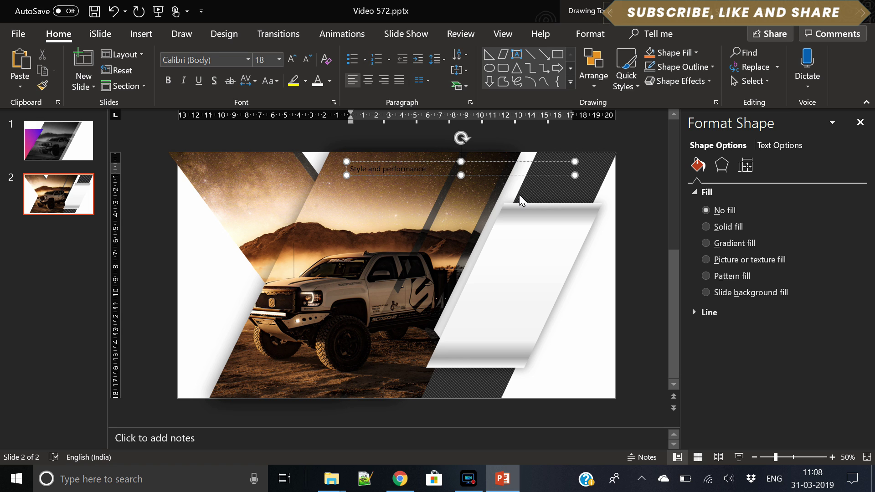
key("ctrl+a")
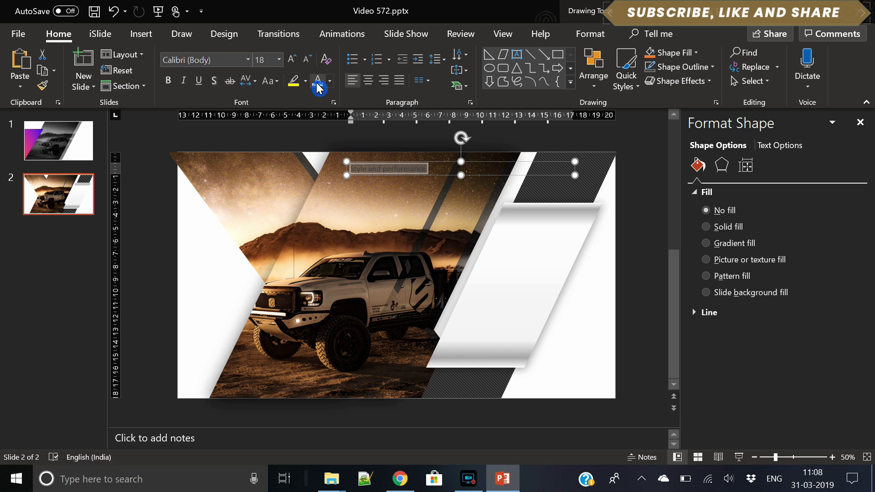
left_click(221, 64)
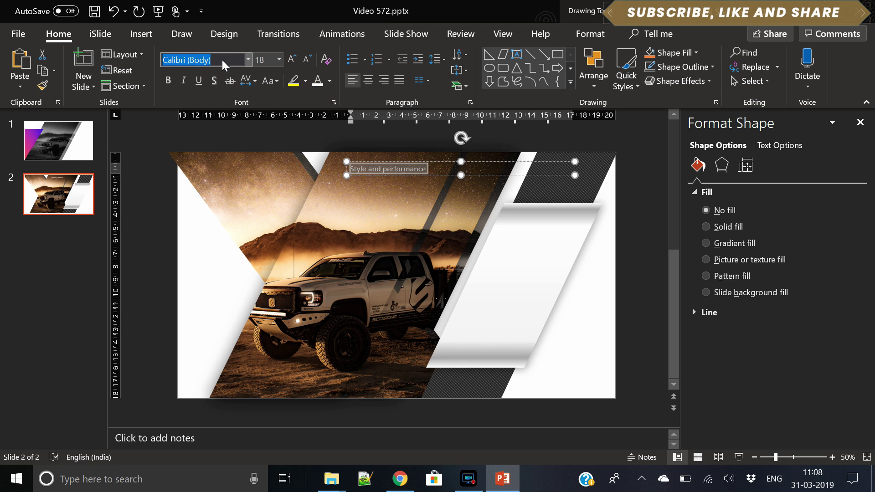
left_click(249, 60)
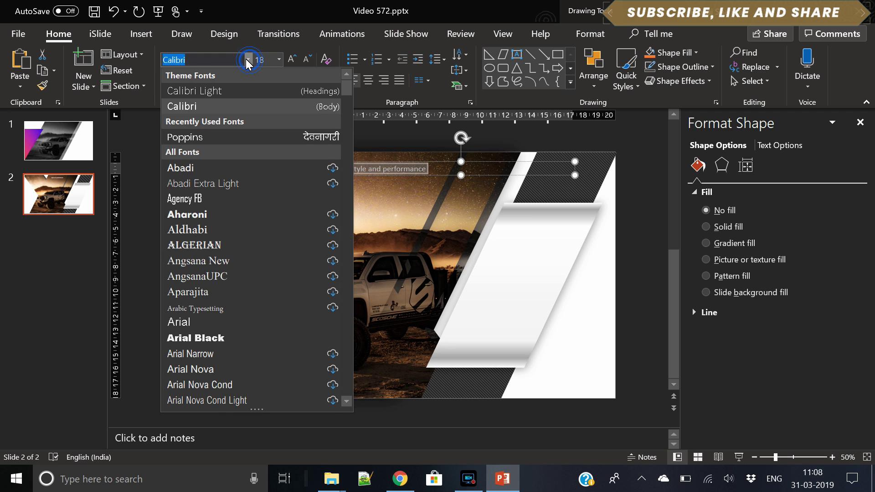
left_click(246, 59)
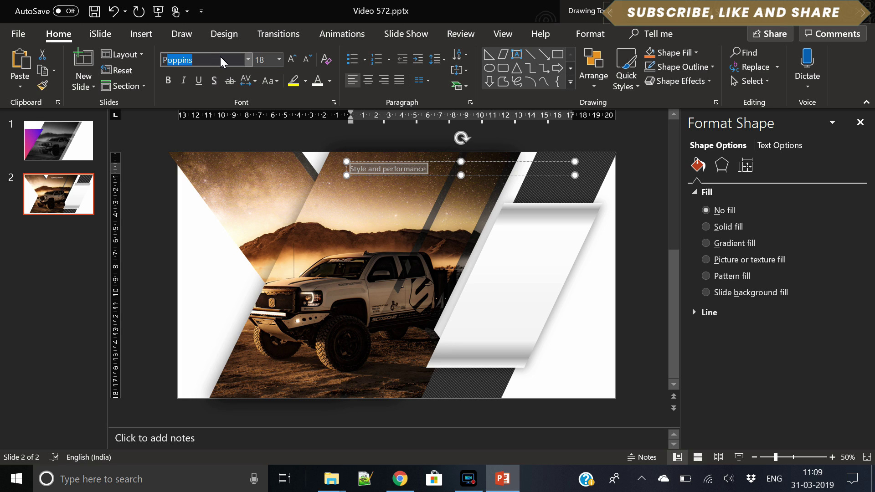
type("opping")
key("BackSpace")
key("BackSpace")
type("s")
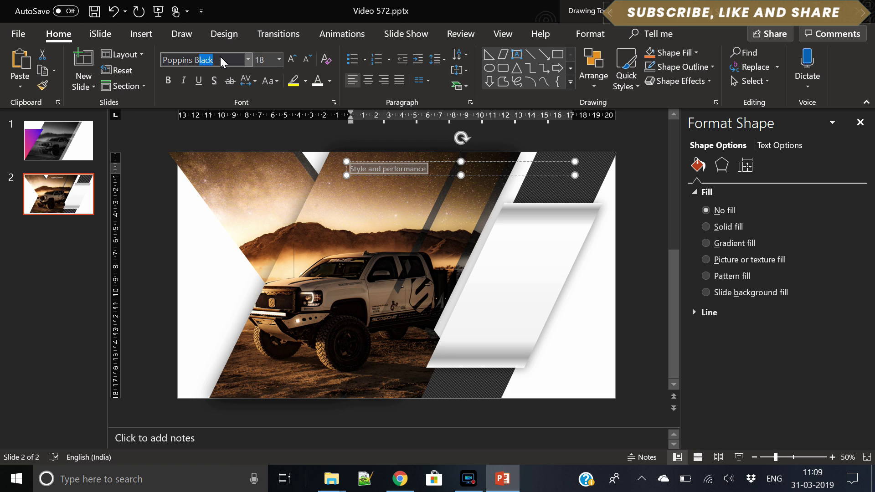
type(" B")
key("Return")
Step: Make the title uppercase, enlarge its font size, and italicize it
left_click(279, 82)
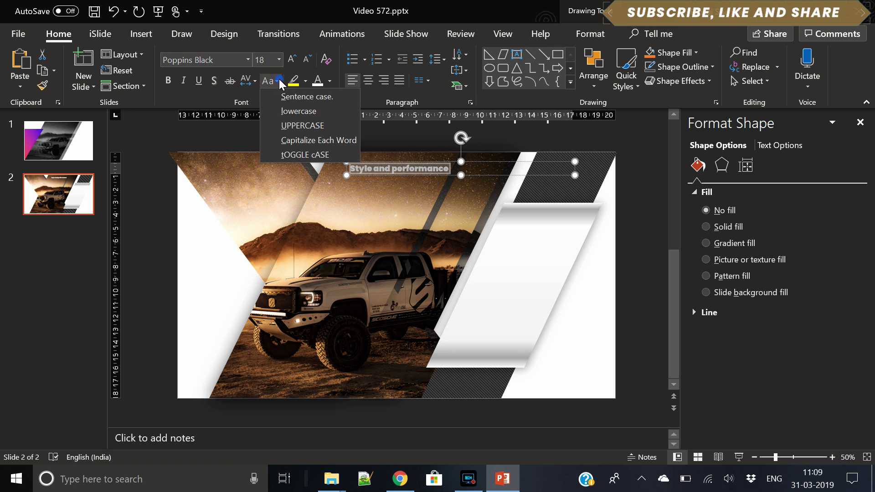
left_click(287, 126)
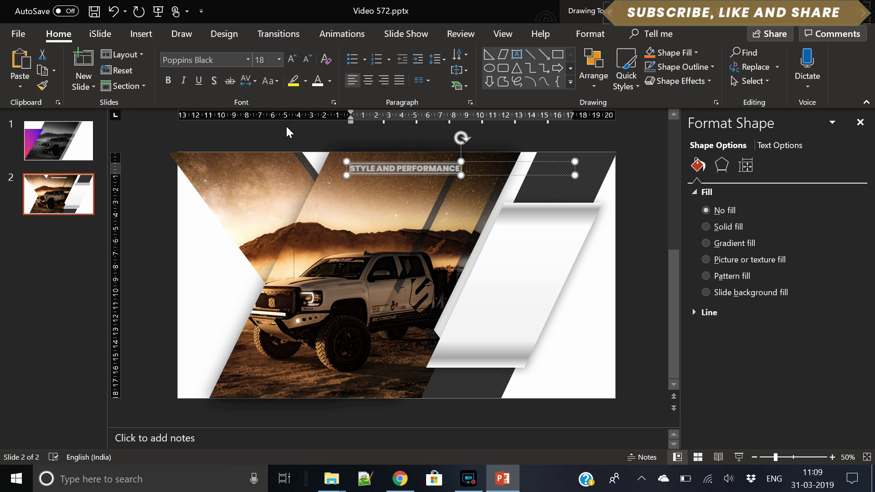
left_click(293, 60)
left_click(293, 59)
left_click(293, 59)
left_click(292, 59)
left_click(293, 59)
left_click(293, 59)
left_click(292, 60)
left_click(293, 59)
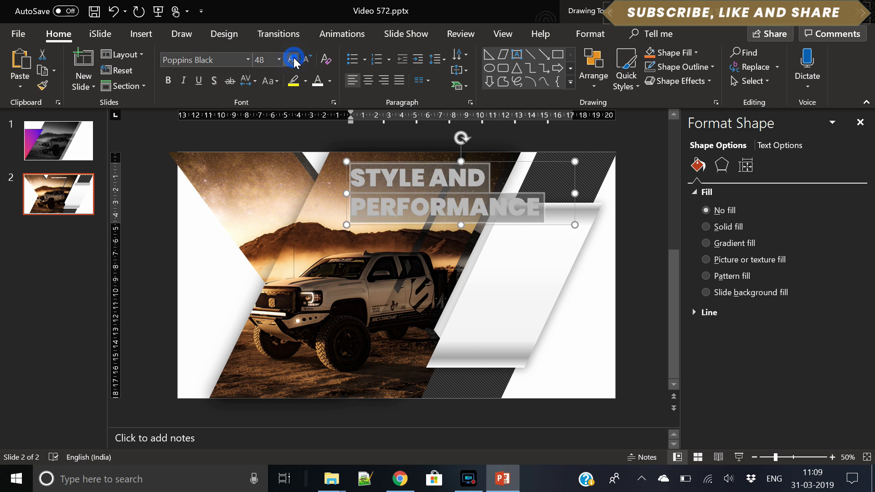
left_click(293, 60)
left_click(293, 59)
left_click(293, 59)
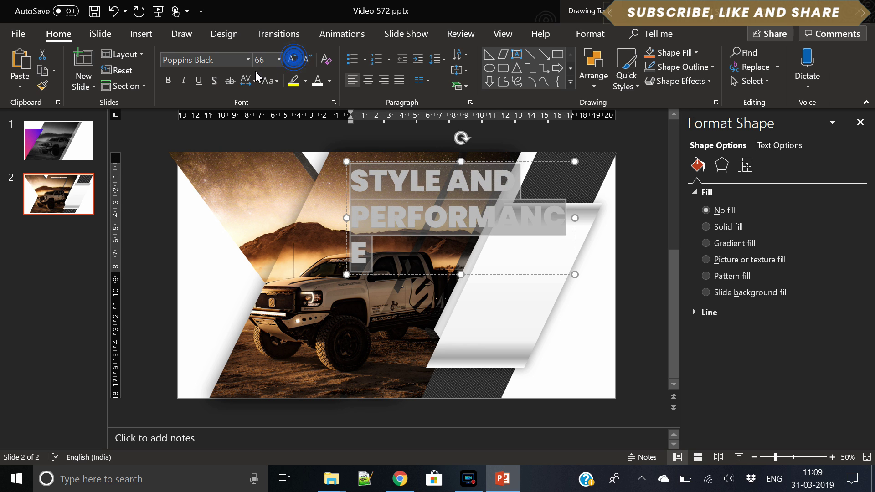
left_click(184, 82)
Step: Widen the title box, reduce it to 48 pt on one line, and place it top-left
left_click_drag(345, 218, 271, 219)
left_click_drag(446, 163, 403, 161)
left_click(308, 60)
left_click(308, 60)
left_click(307, 60)
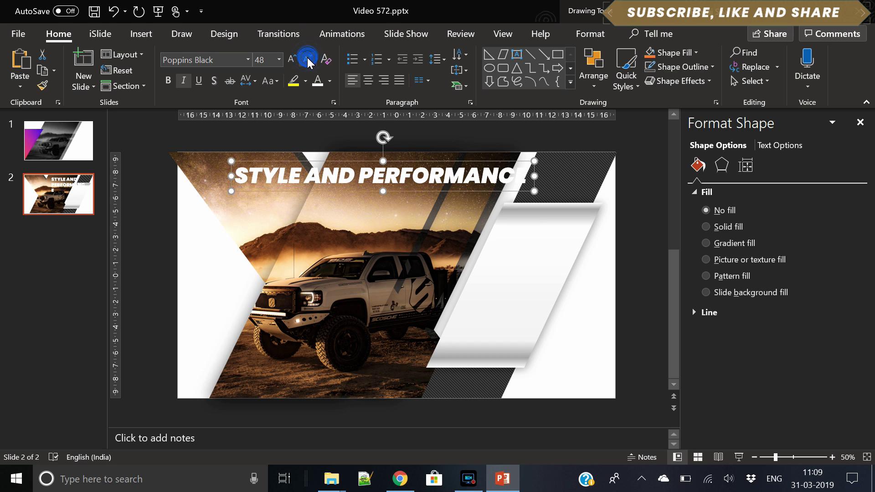
left_click_drag(439, 165, 374, 174)
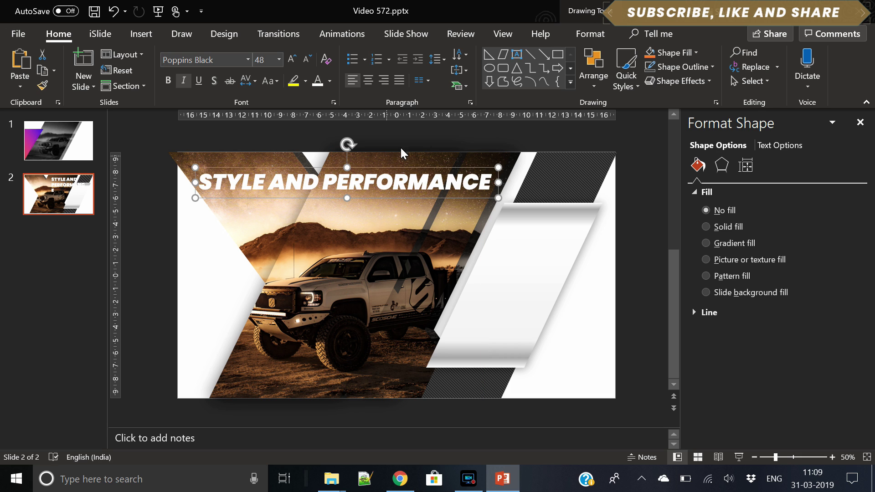
Step: Give the title an outer text shadow with 10 pt blur
left_click(785, 146)
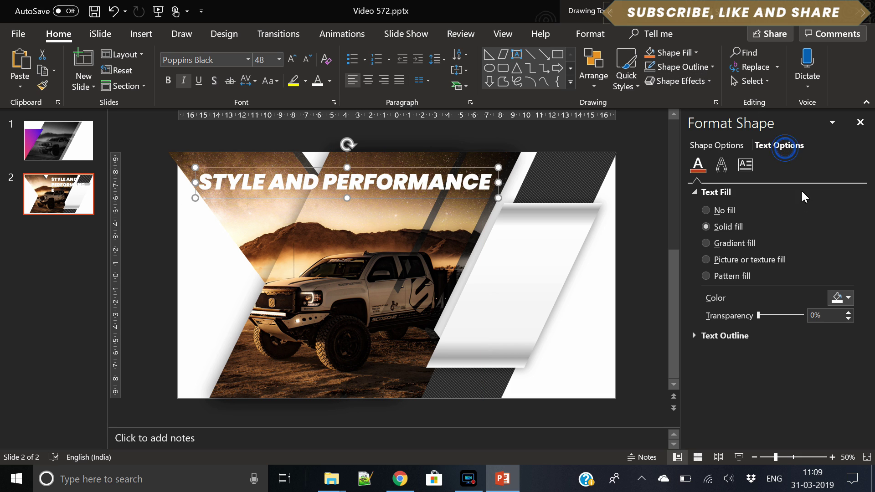
left_click(722, 164)
left_click(837, 208)
left_click(765, 303)
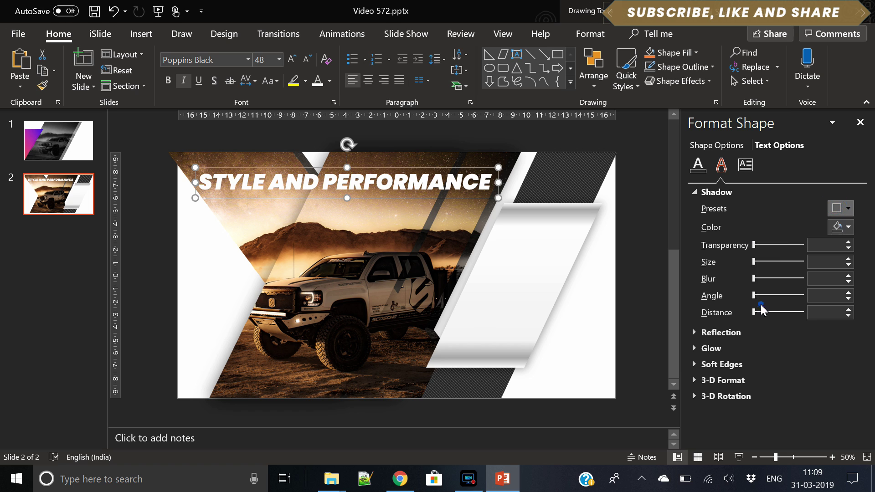
left_click_drag(755, 279, 758, 279)
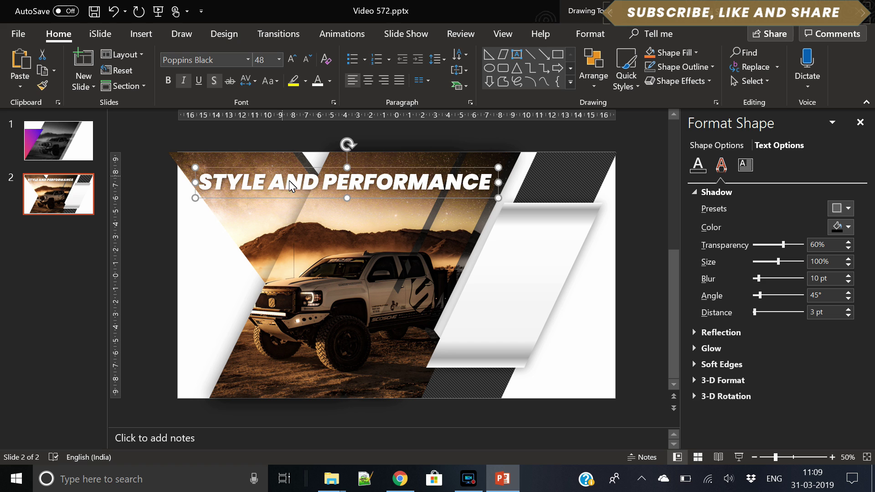
Step: Move PERFORMANCE into its own text box, enlarge it to 66 pt, and place it below STYLE AND
left_click_drag(328, 189, 506, 184)
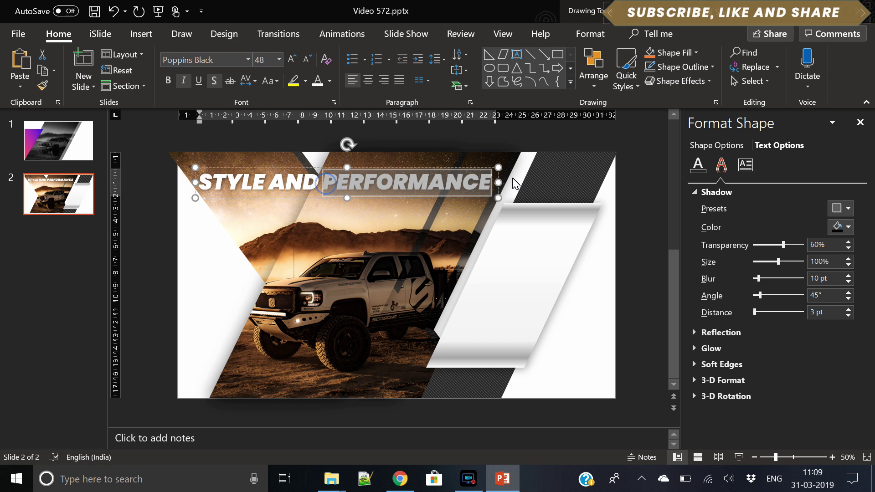
key("Delete")
left_click(627, 211)
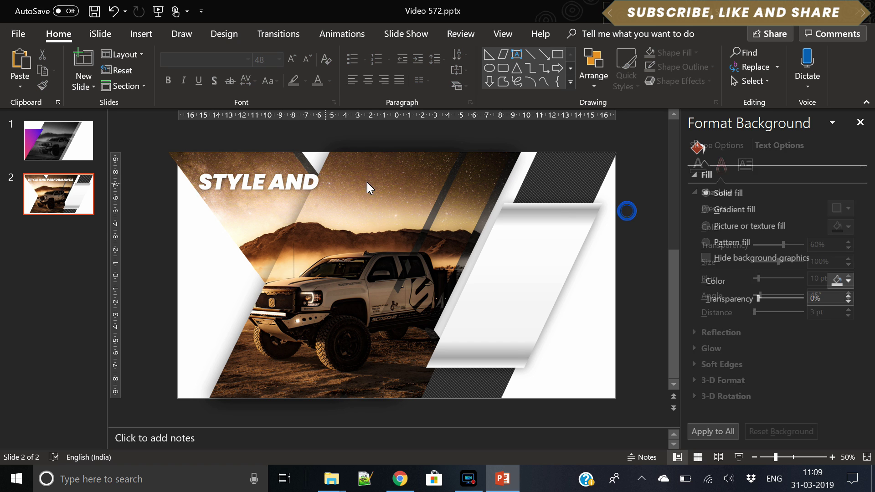
key("ctrl+v")
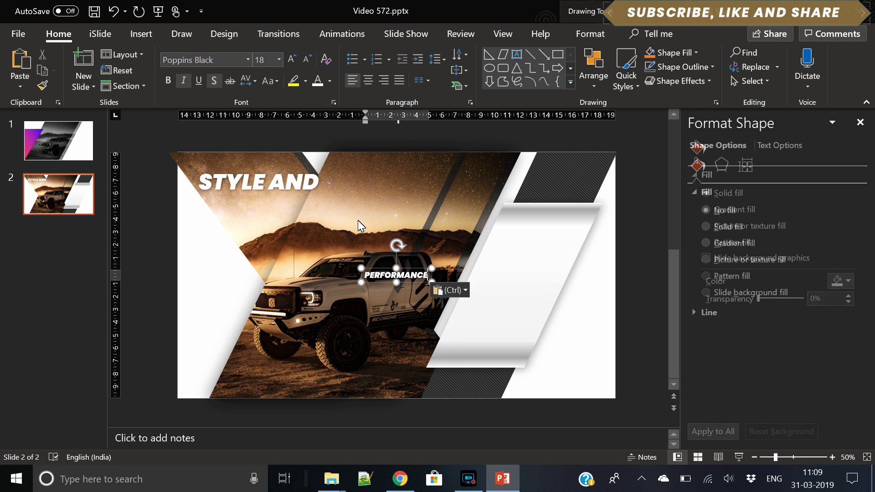
left_click_drag(381, 271, 295, 190)
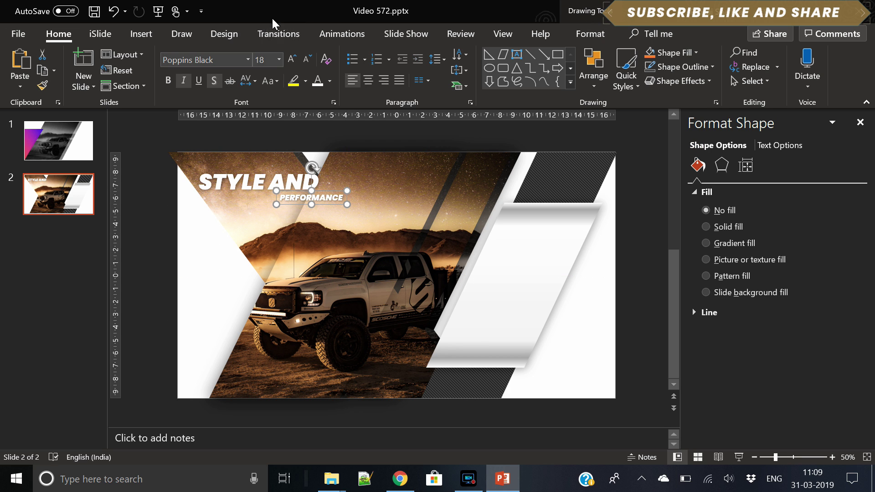
left_click(292, 59)
left_click(292, 59)
left_click(293, 59)
left_click(292, 58)
left_click(292, 58)
left_click(292, 58)
left_click(292, 59)
left_click(292, 59)
left_click(292, 59)
left_click(292, 59)
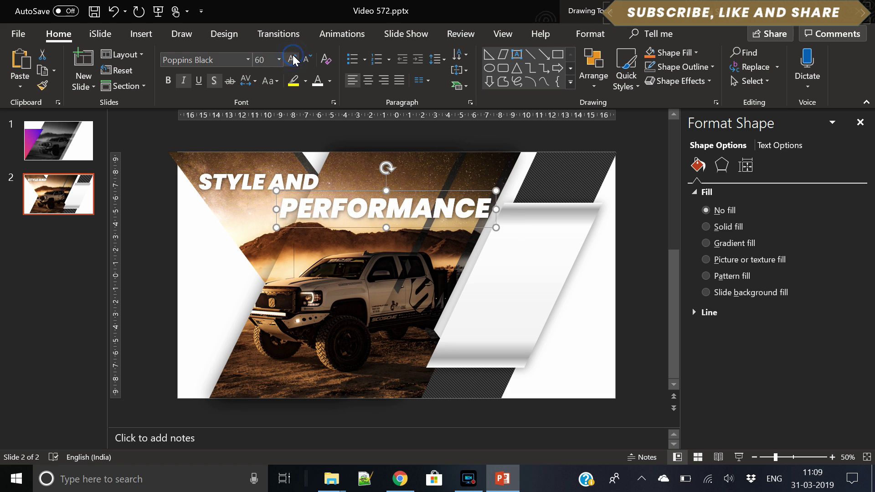
left_click(293, 59)
left_click_drag(426, 191, 381, 187)
Step: Nudge the STYLE AND line slightly right and up to align with PERFORMANCE
left_click(636, 243)
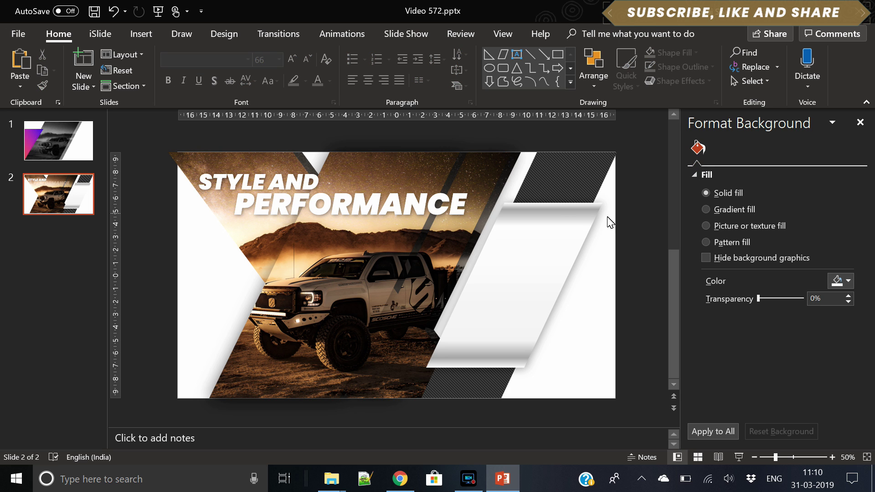
left_click(269, 178)
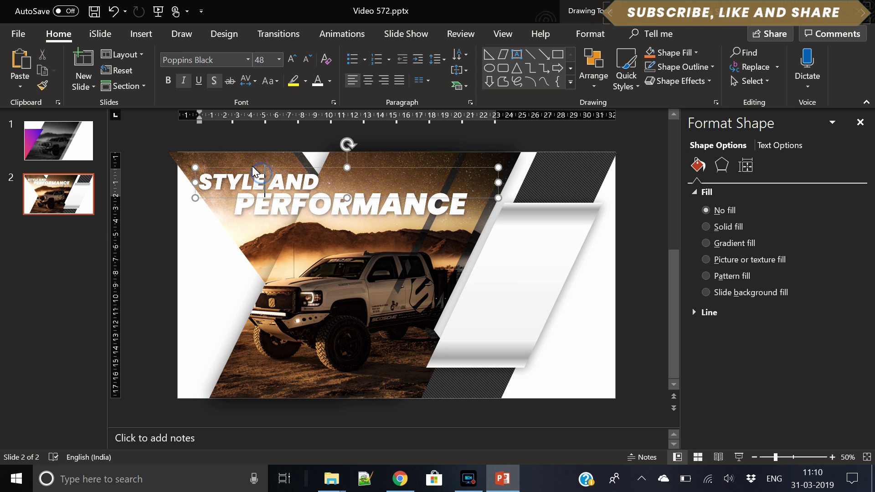
left_click_drag(250, 176, 253, 168)
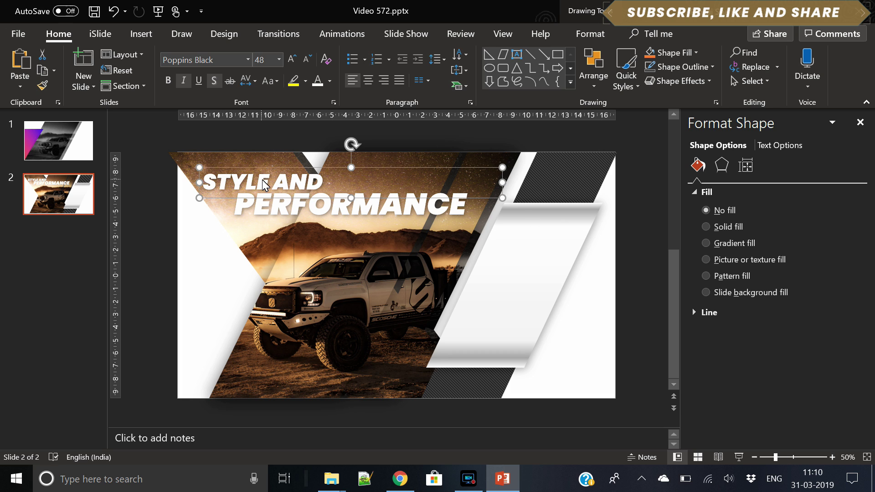
left_click(631, 285)
left_click(628, 246)
left_click(616, 198)
Step: Move the metallic parallelogram lower, then open the Insert Shapes gallery
left_click(612, 202)
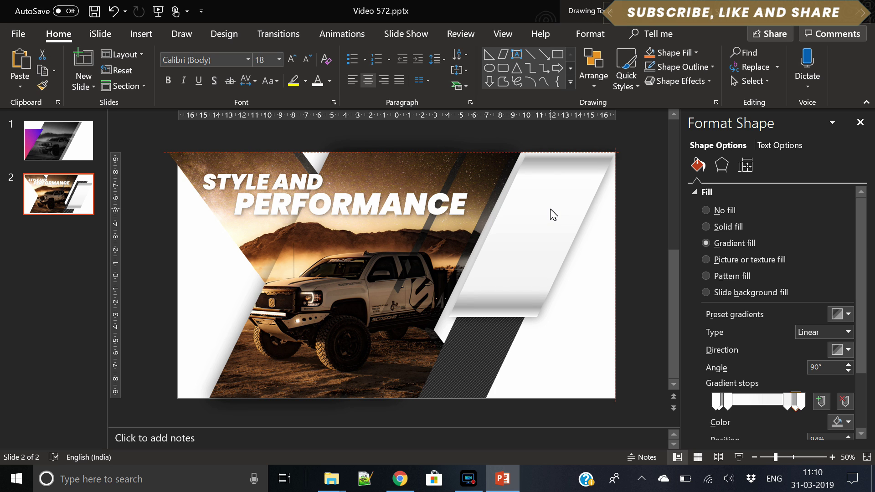
left_click_drag(550, 209, 549, 245)
left_click(631, 272)
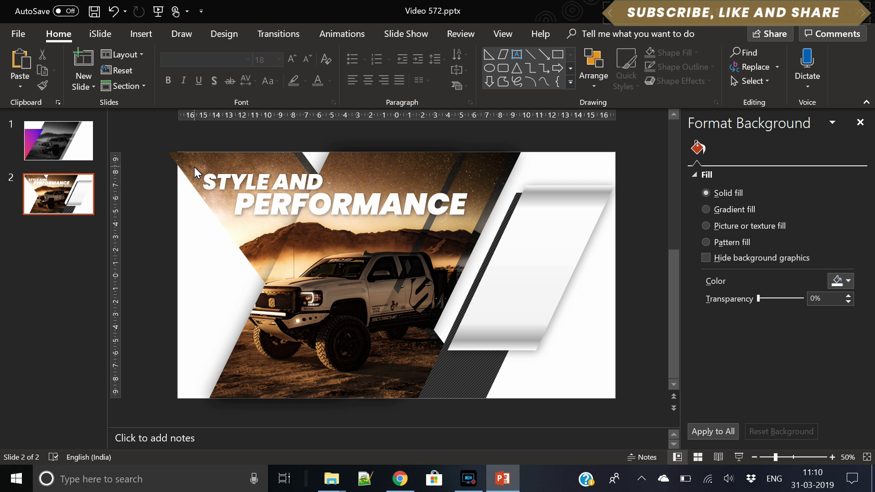
left_click(138, 38)
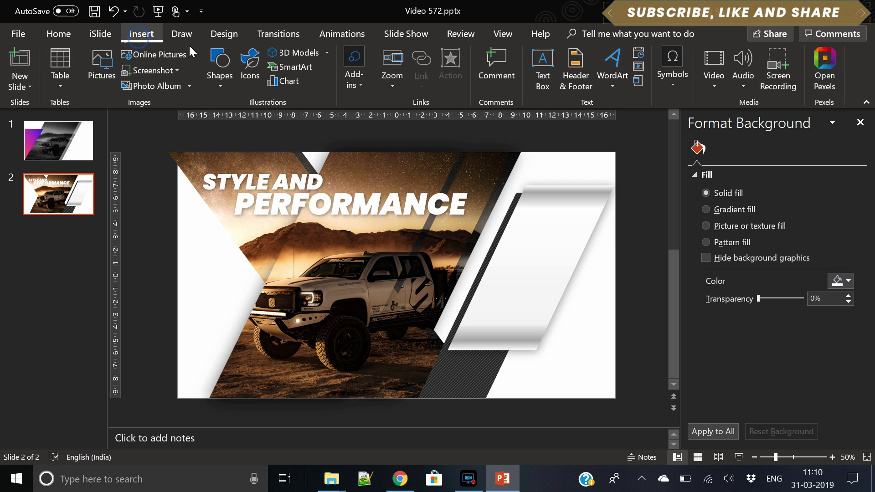
left_click(209, 89)
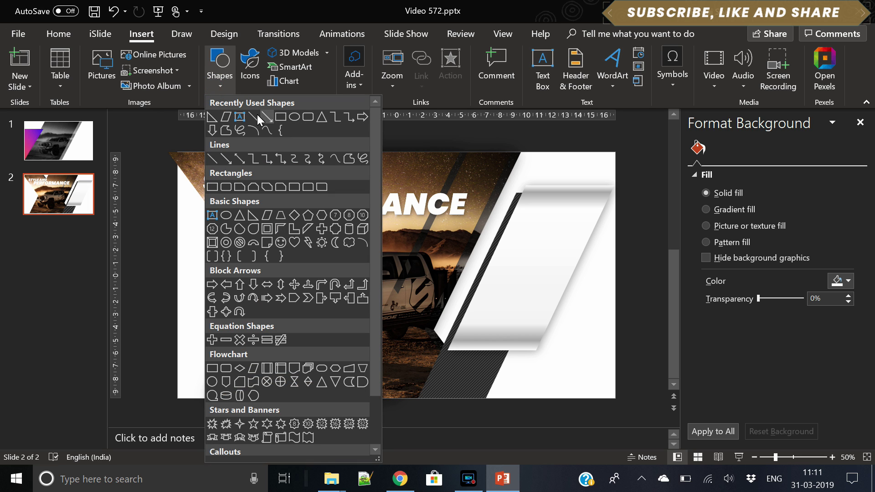
Step: Draw a small parallelogram on the white strip, steepen its slant, and fill it grey
left_click(267, 213)
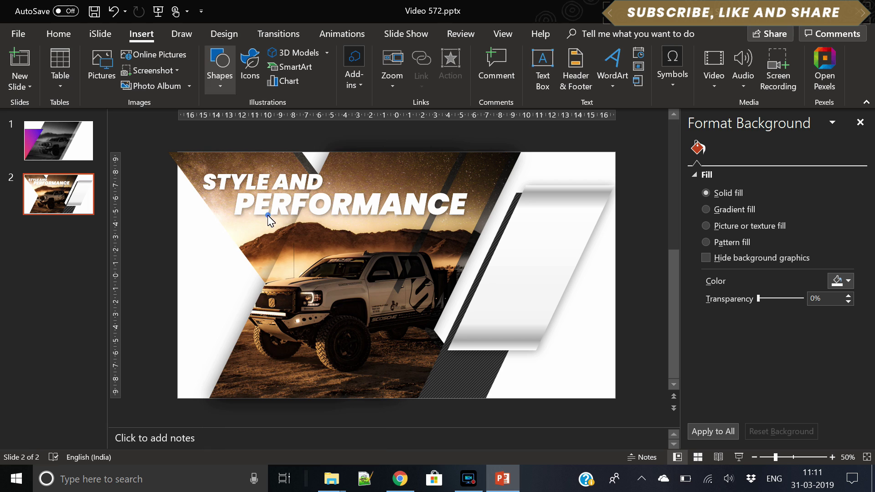
left_click_drag(517, 225, 563, 263)
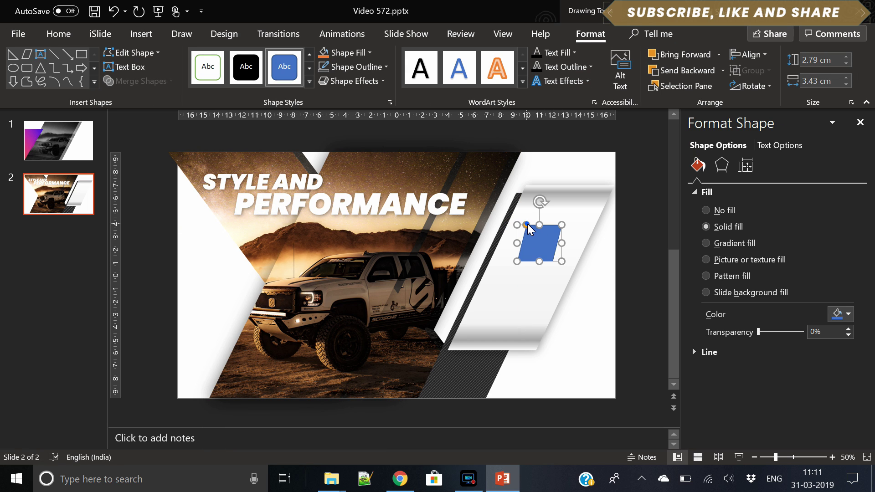
left_click_drag(526, 225, 537, 225)
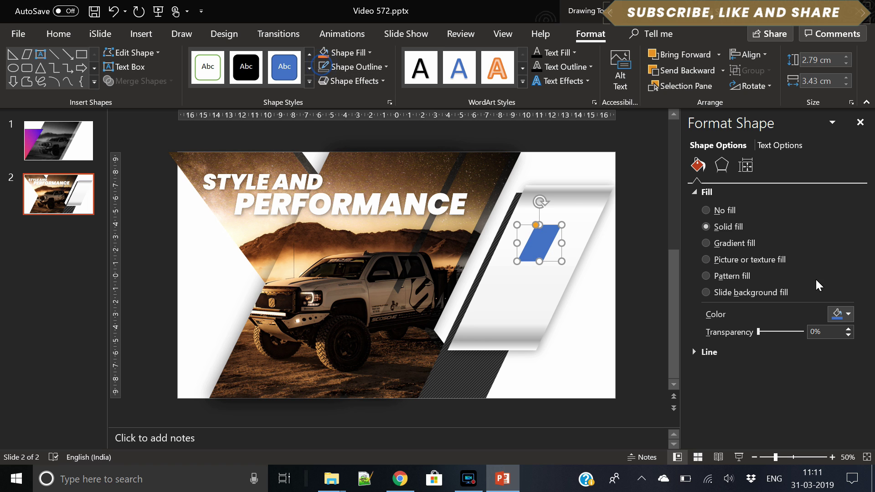
left_click(846, 314)
left_click(769, 212)
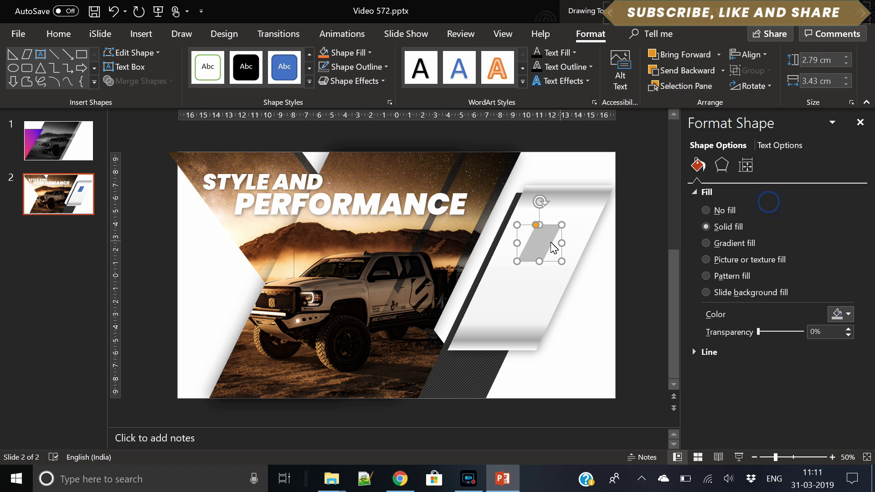
left_click_drag(534, 227, 539, 248)
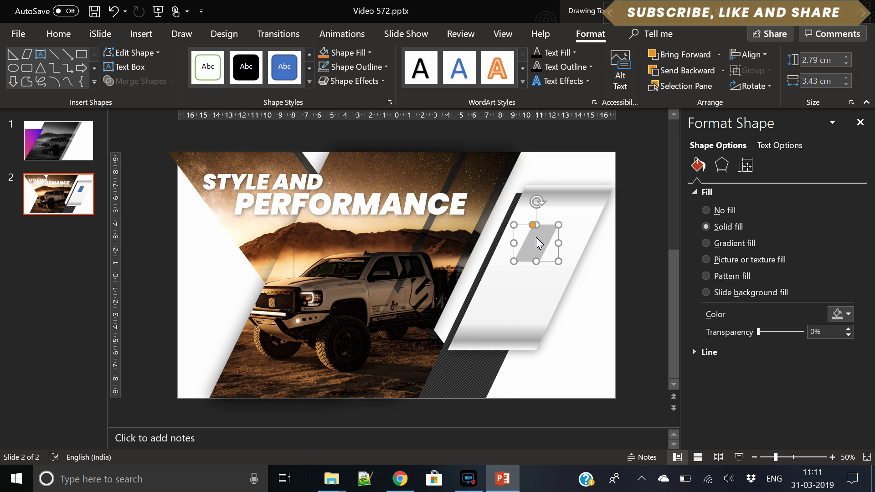
Step: Duplicate the grey parallelogram, flip the copy horizontally, narrow it, and fill it grey
key("ctrl+c")
key("ctrl+v")
left_click(754, 86)
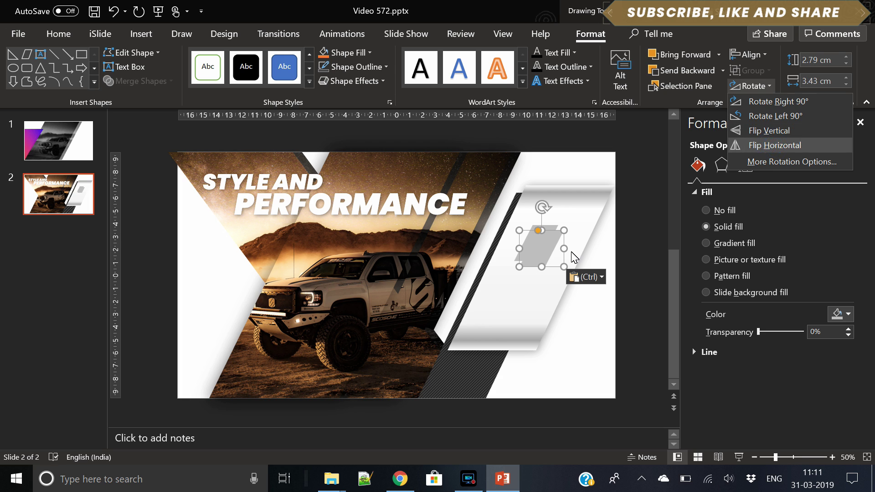
left_click(773, 146)
left_click_drag(564, 250, 541, 249)
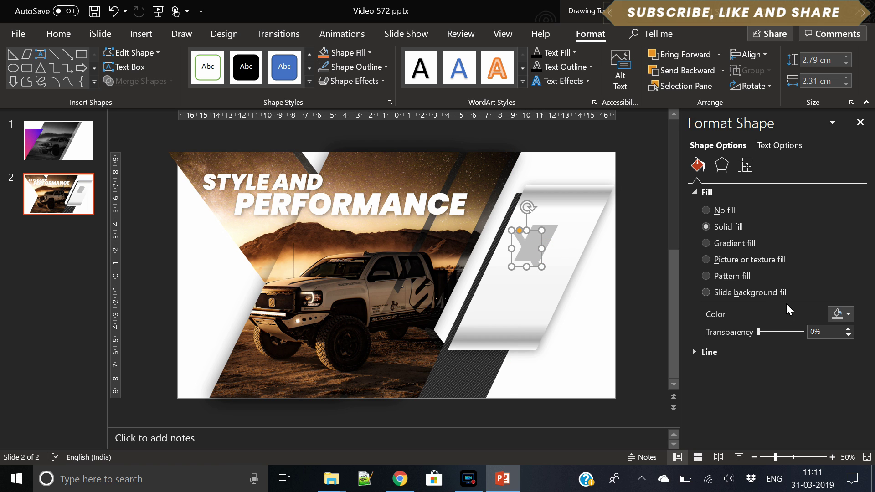
left_click(847, 314)
left_click(769, 191)
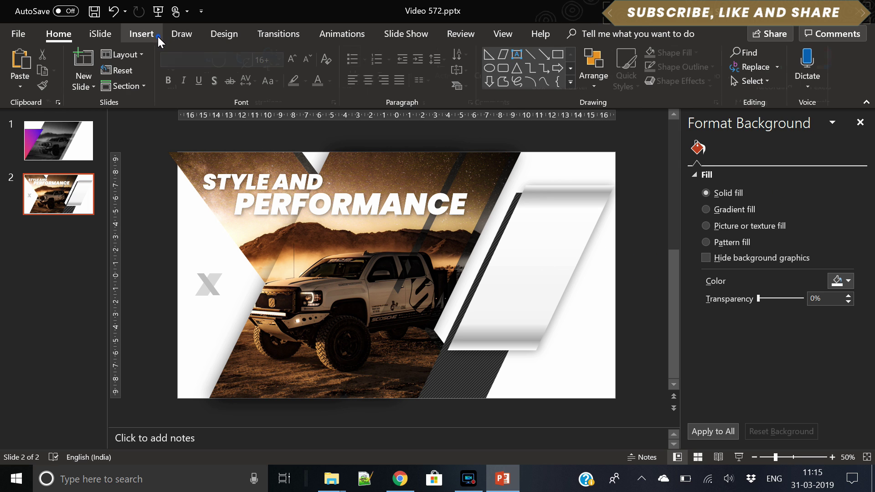
Step: Add a text box reading 'race' across the truck picture in Poppins Black
left_click(158, 36)
left_click(543, 73)
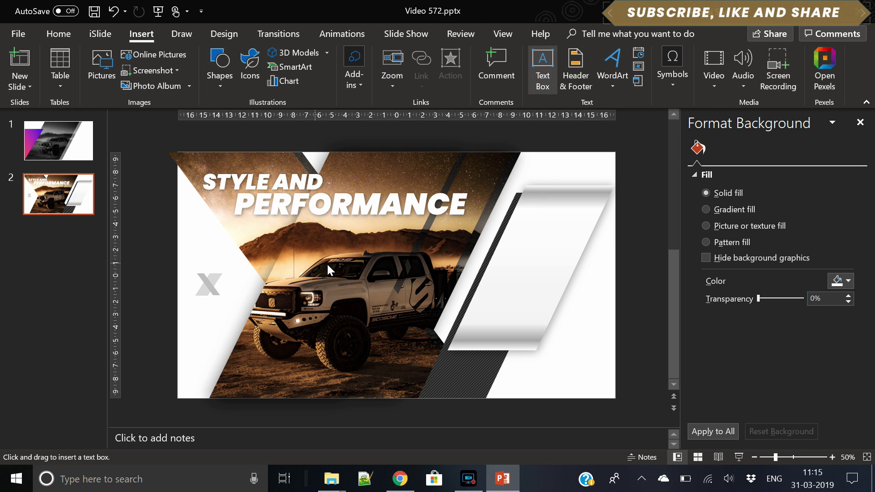
left_click_drag(373, 294, 561, 306)
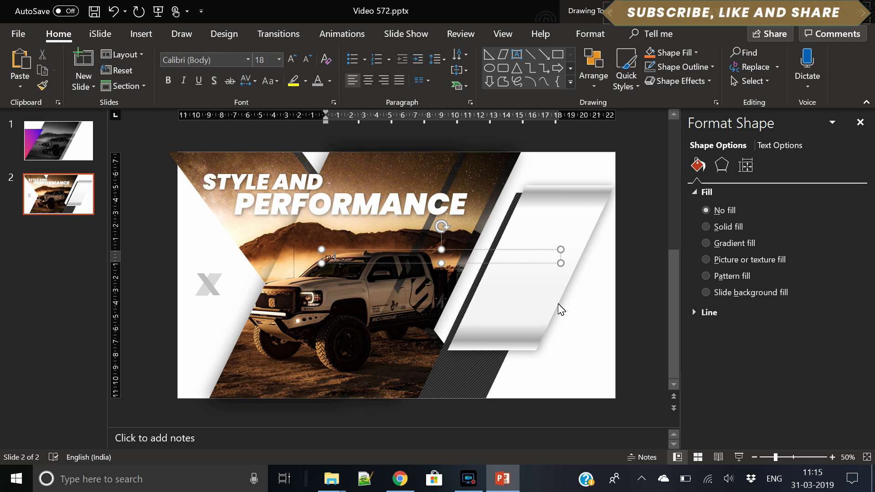
key("ctrl+a")
left_click(226, 58)
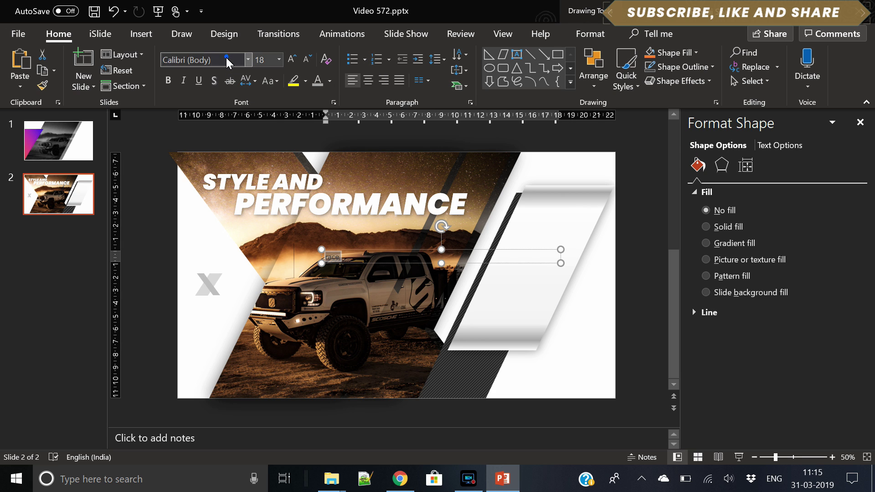
type("Popp")
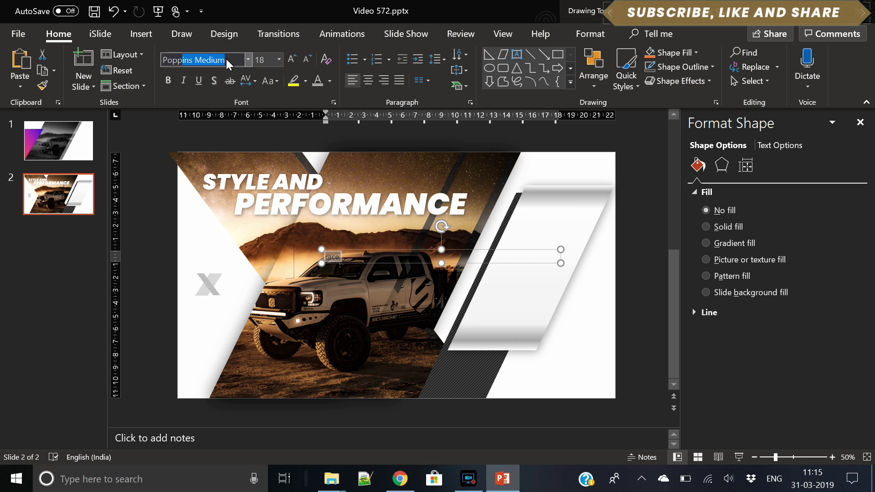
type("ins Black")
key("Return")
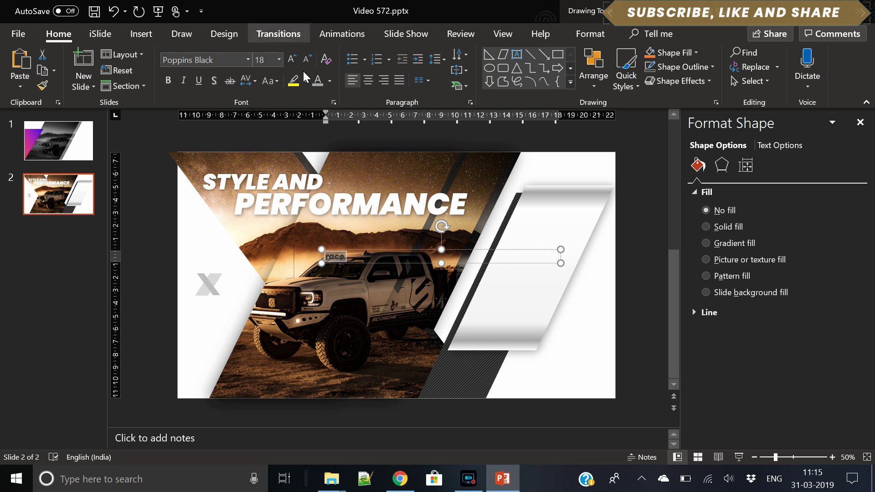
Step: Make the text white, uppercase RACE, and set its size to 138
left_click(330, 81)
left_click(315, 112)
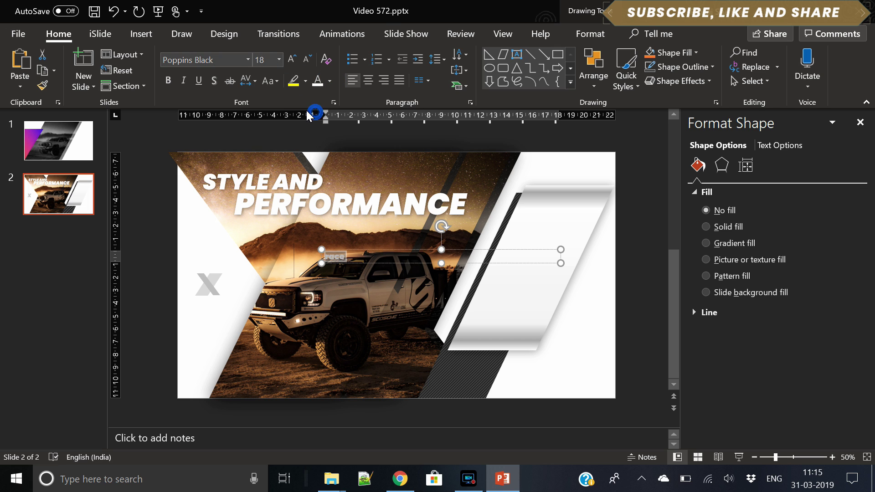
left_click(272, 82)
left_click(281, 128)
left_click(295, 59)
left_click(295, 58)
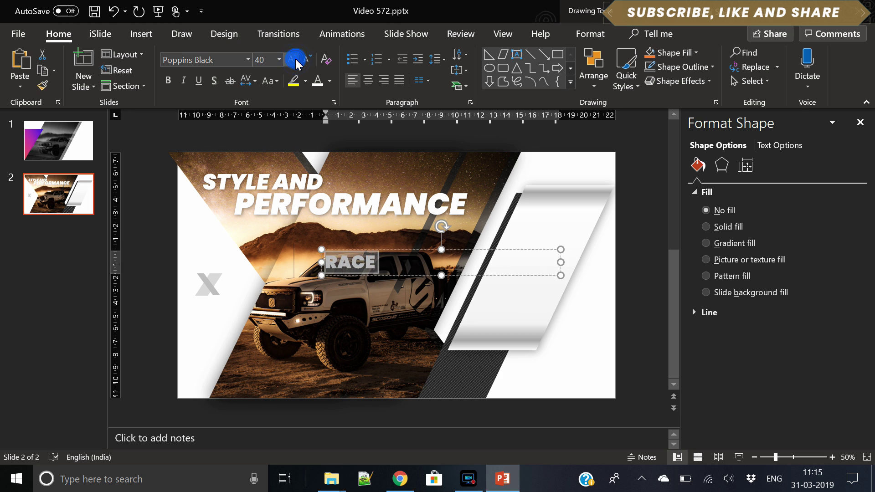
left_click(295, 58)
left_click(295, 59)
left_click(295, 59)
left_click(295, 58)
left_click(295, 59)
left_click(295, 59)
left_click(296, 59)
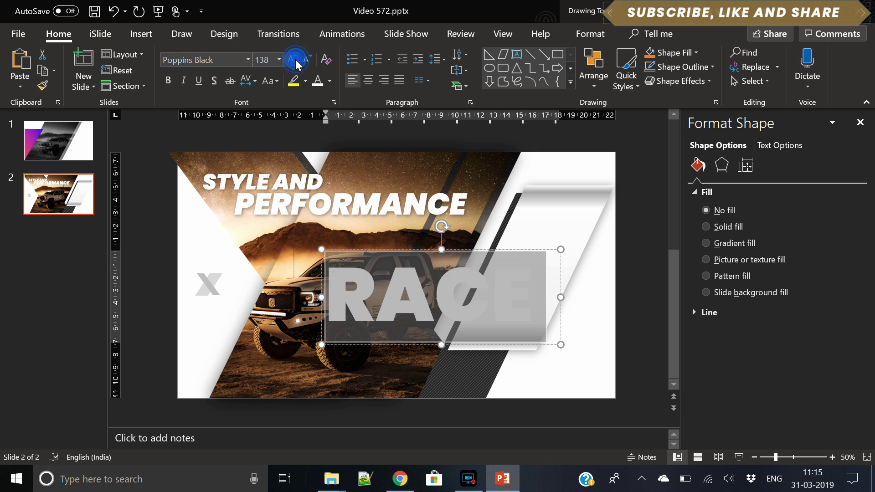
left_click(308, 63)
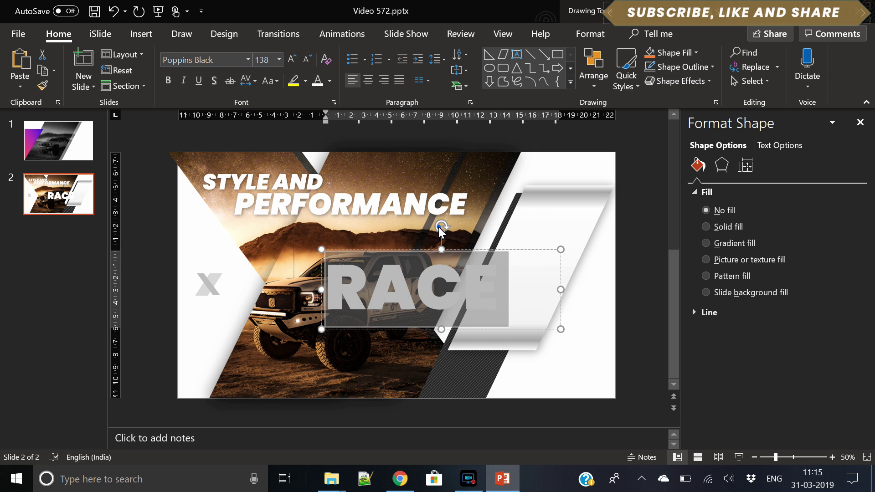
Step: Rotate RACE to a steep diagonal, place it on the metallic strip, and centre-align it
left_click_drag(441, 226, 378, 262)
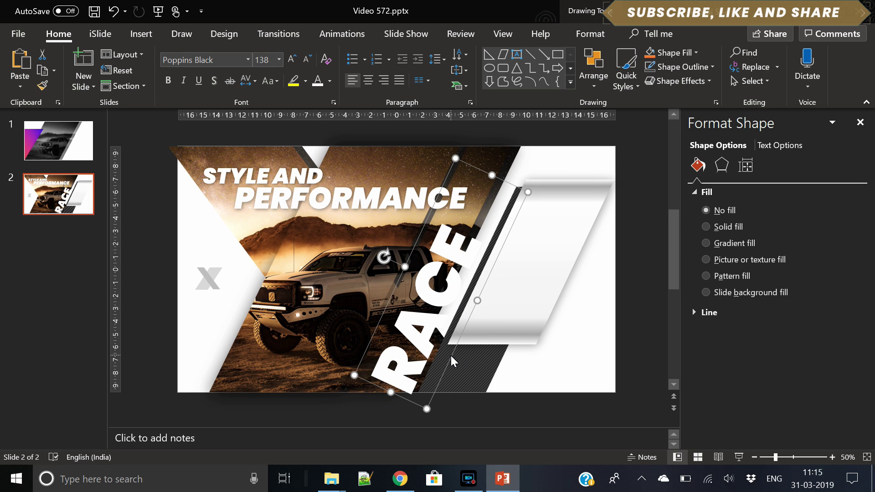
left_click_drag(452, 357, 552, 325)
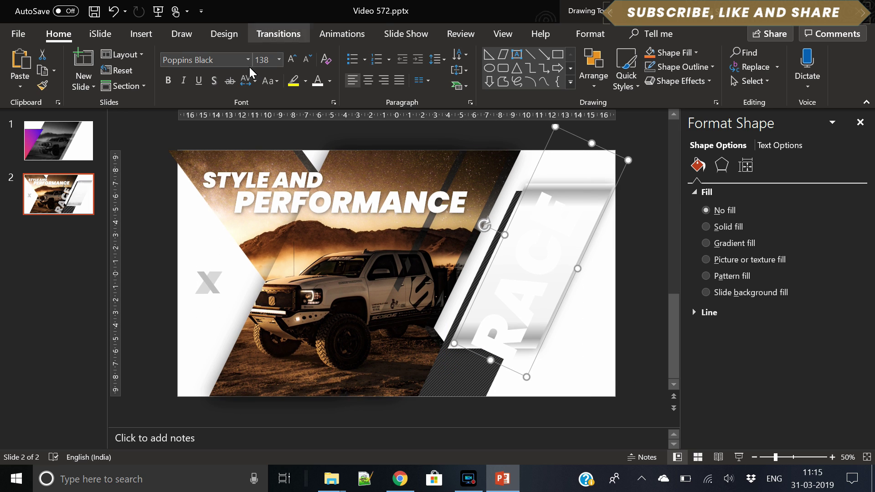
left_click(309, 59)
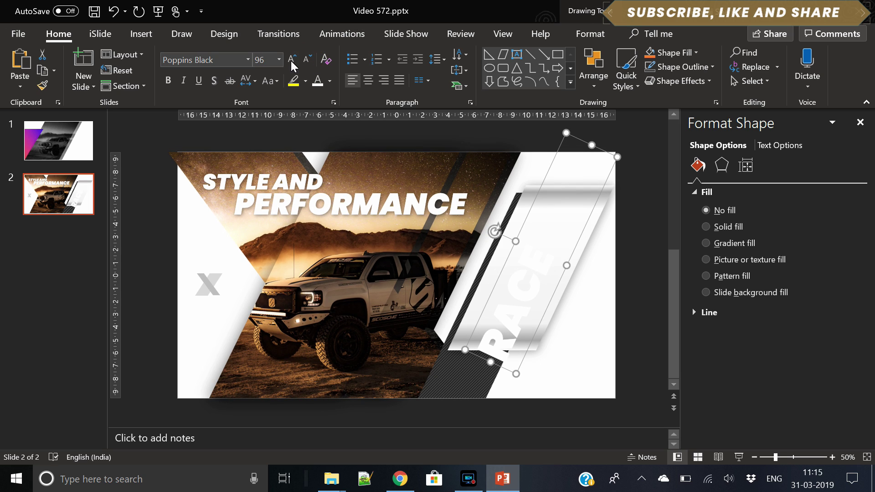
left_click(292, 59)
left_click(368, 81)
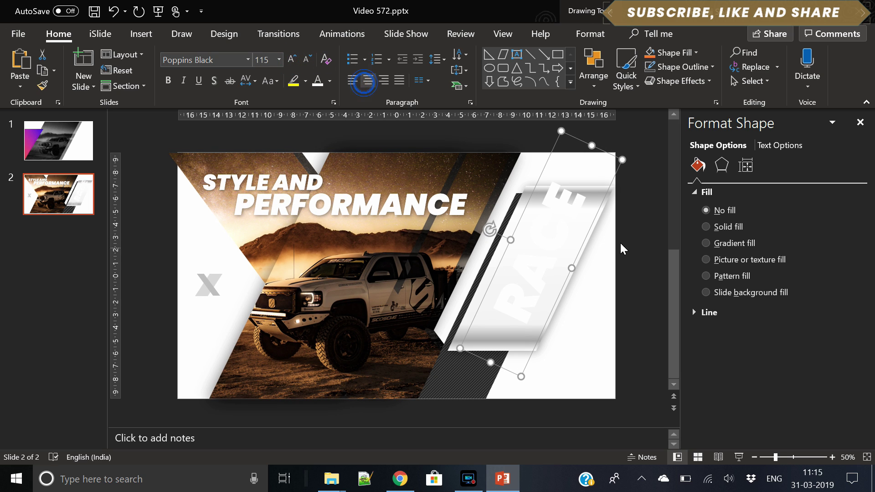
Step: Colour RACE light grey, slide it down-left along the strip, and set it to 96 pt
left_click(780, 146)
left_click(841, 298)
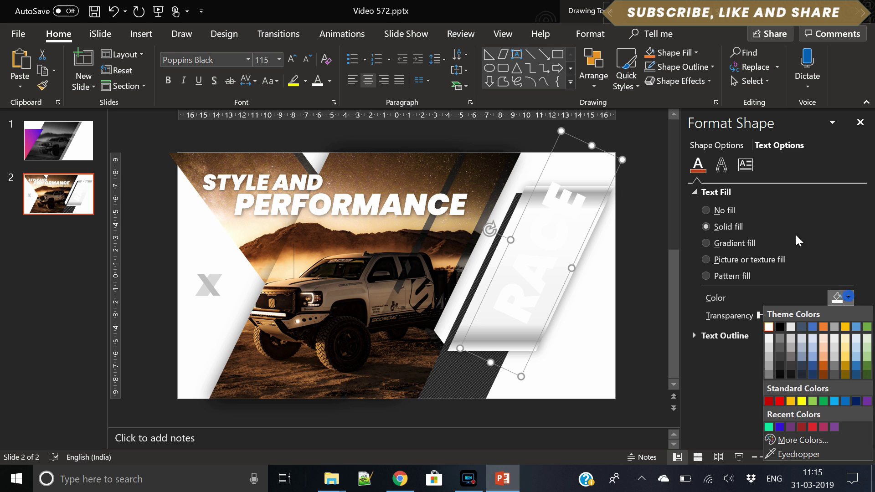
left_click(770, 346)
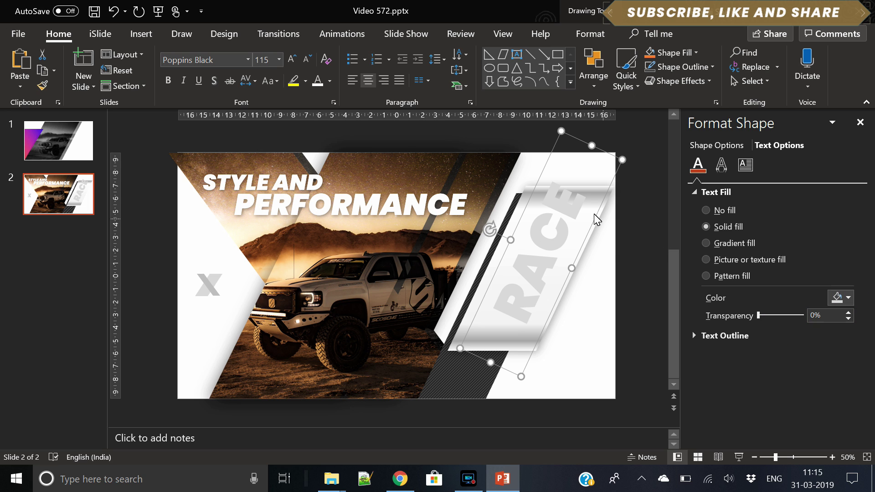
left_click_drag(613, 182, 597, 205)
left_click(307, 58)
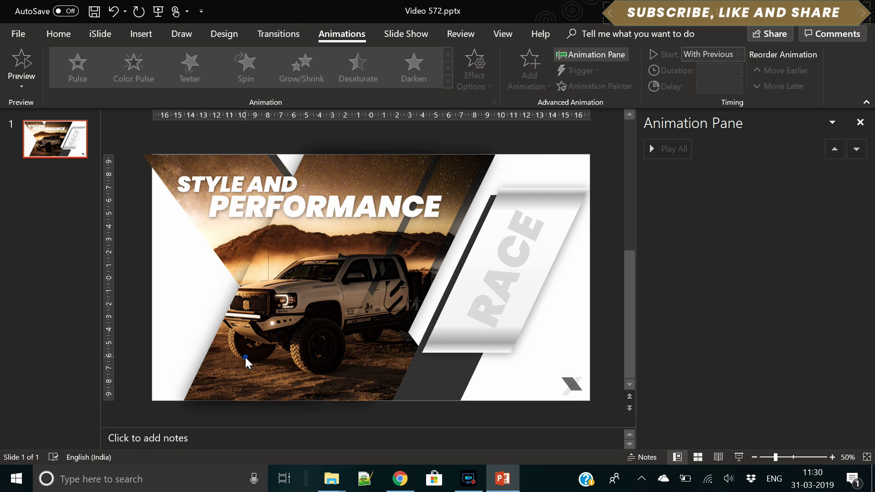
Step: Add a Blink emphasis effect to the banner group (Group 5) via More Emphasis Effects
left_click(248, 356)
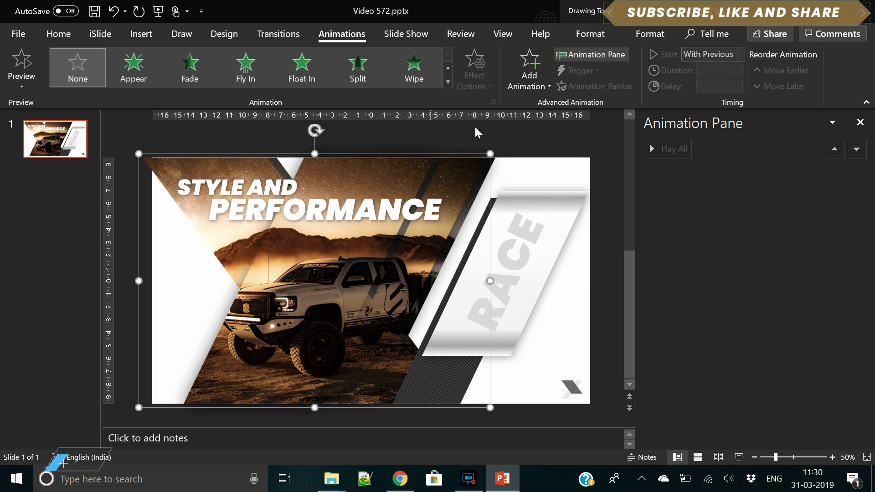
left_click(531, 83)
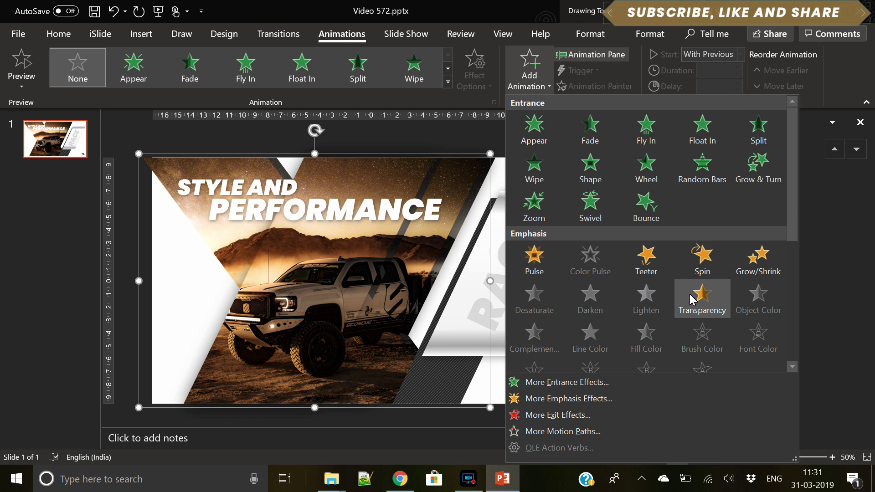
scroll(678, 295, "down", 3)
scroll(664, 293, "up", 3)
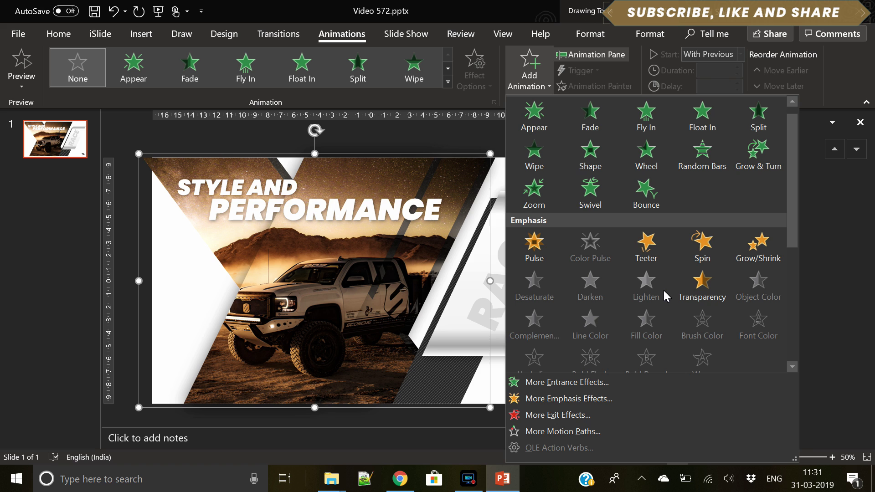
left_click(859, 256)
left_click(524, 79)
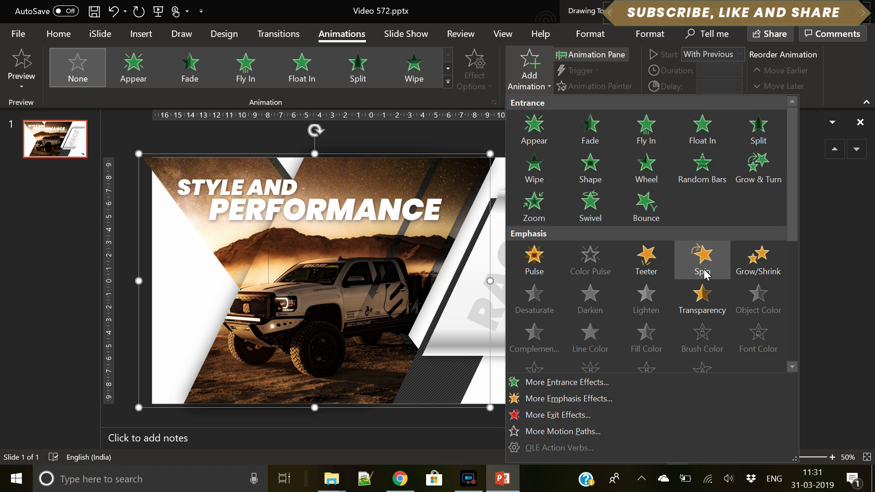
scroll(660, 306, "down", 3)
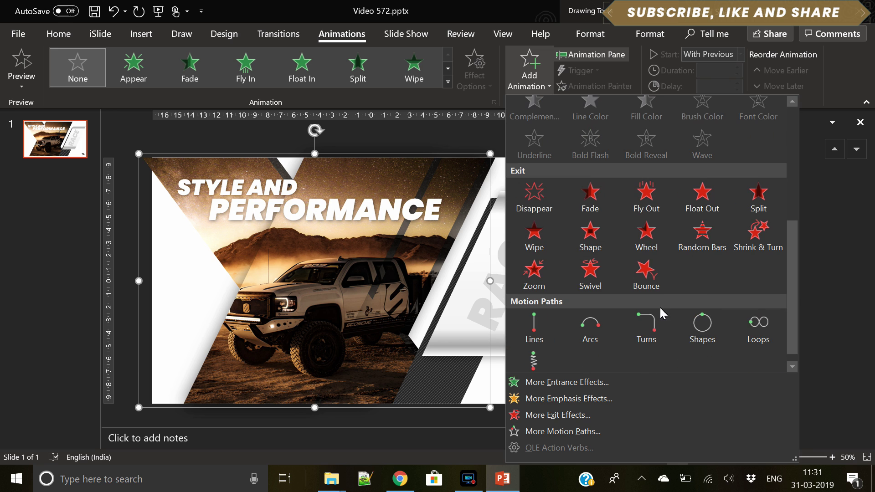
left_click(554, 399)
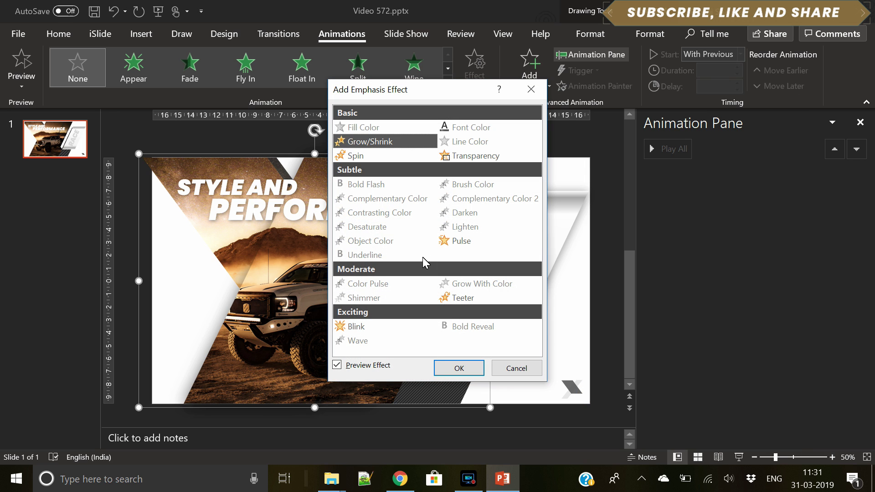
left_click(360, 326)
Step: Add the Blink effect to Group 5, starting With Previous with a 1.50-second duration
left_click(468, 369)
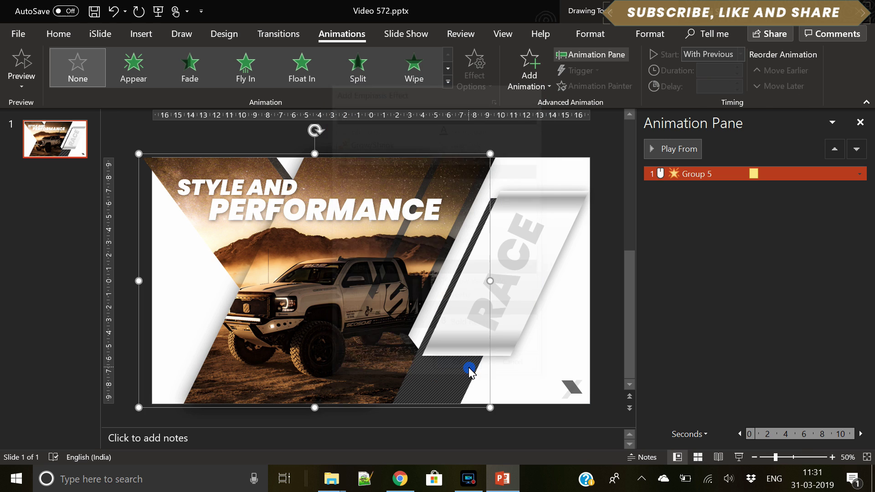
left_click(740, 53)
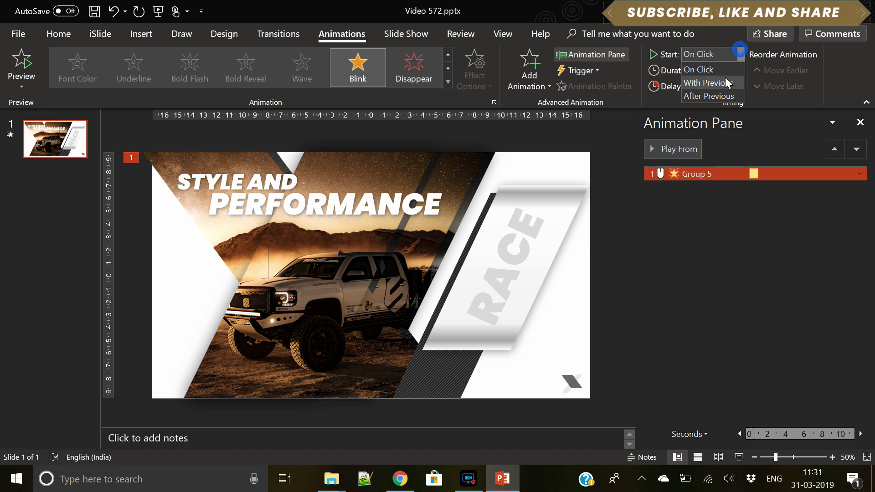
left_click(724, 80)
left_click(738, 69)
left_click(739, 69)
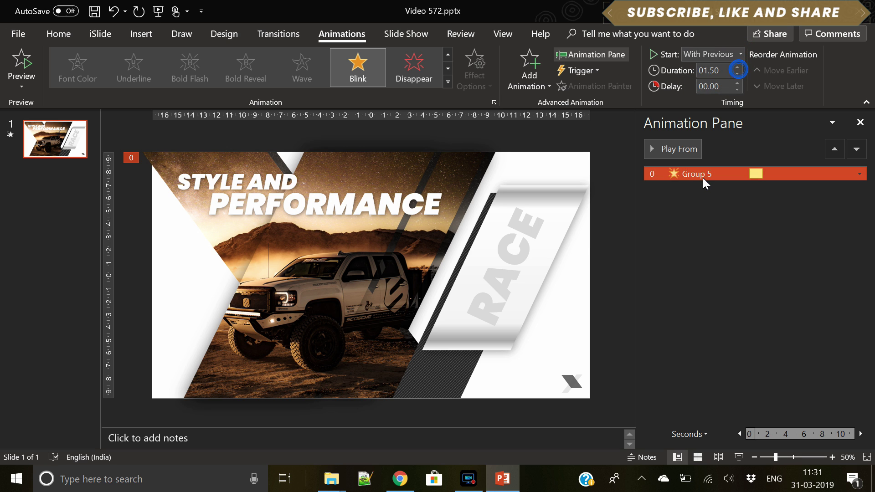
Step: Make Group 5's Blink repeat Until Next Click in its timing settings
right_click(703, 177)
left_click(766, 239)
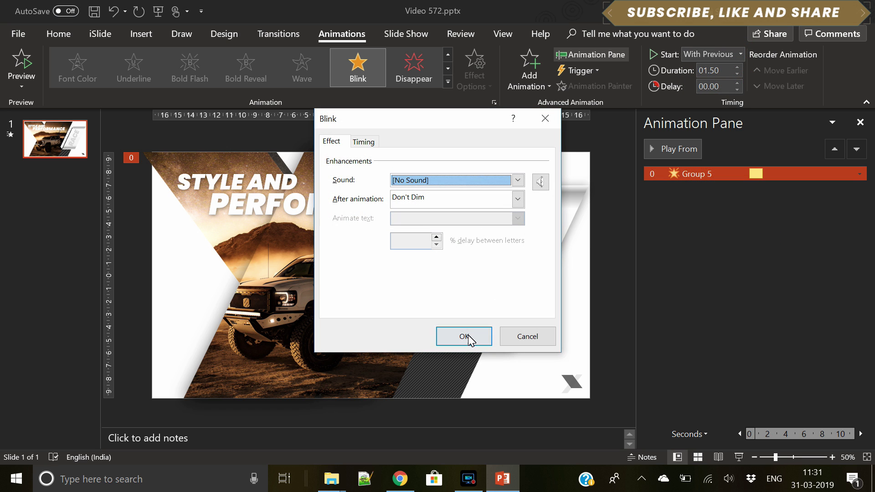
left_click(363, 142)
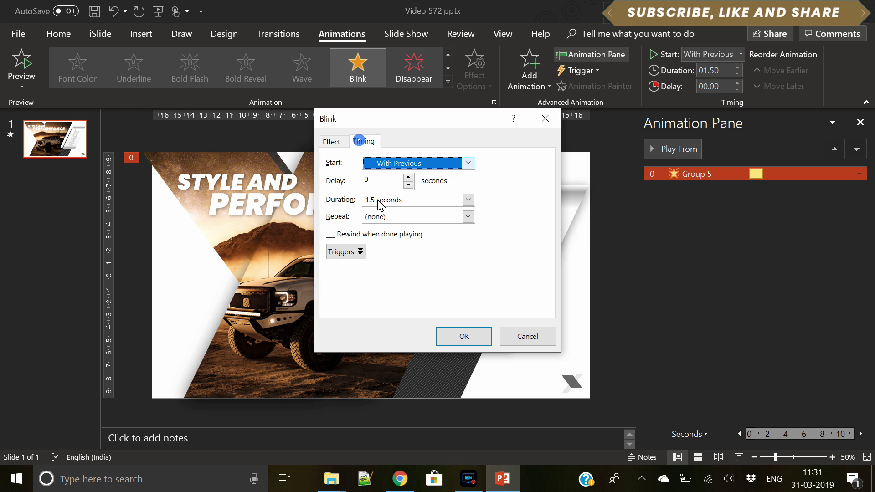
left_click(468, 217)
left_click(392, 287)
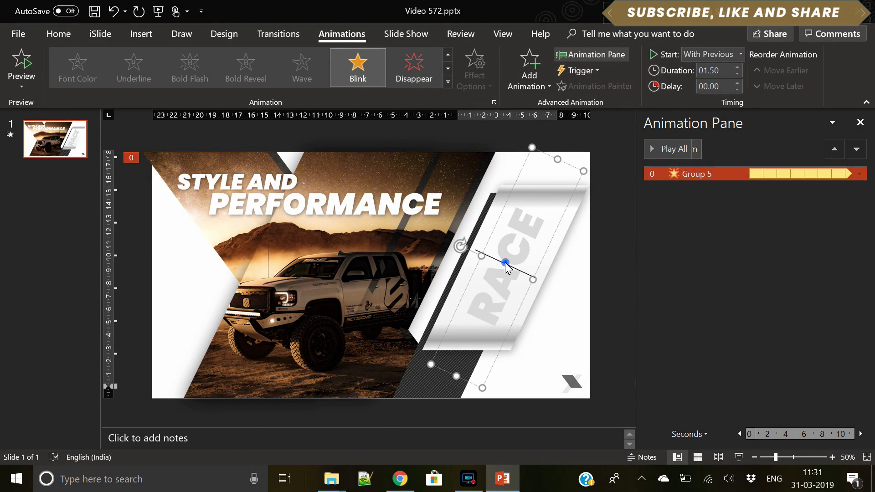
Step: Add a Complementary Color emphasis effect to the RACE text
left_click(504, 260)
left_click(511, 86)
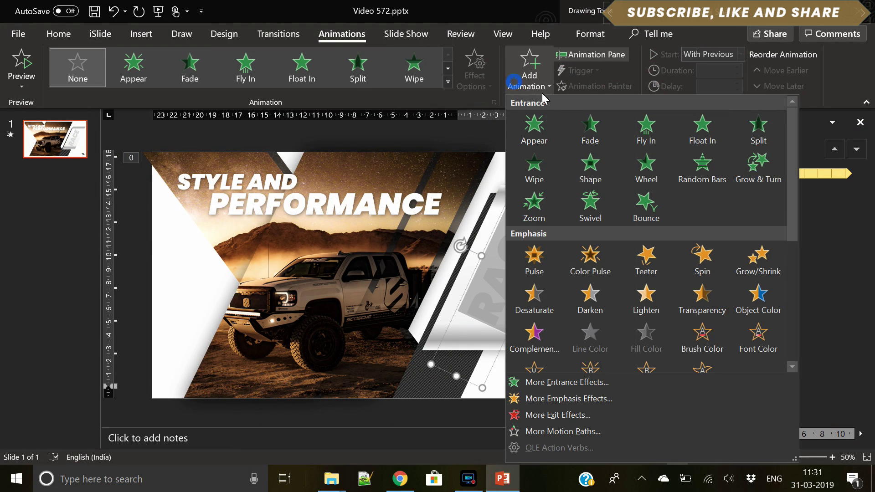
left_click(611, 400)
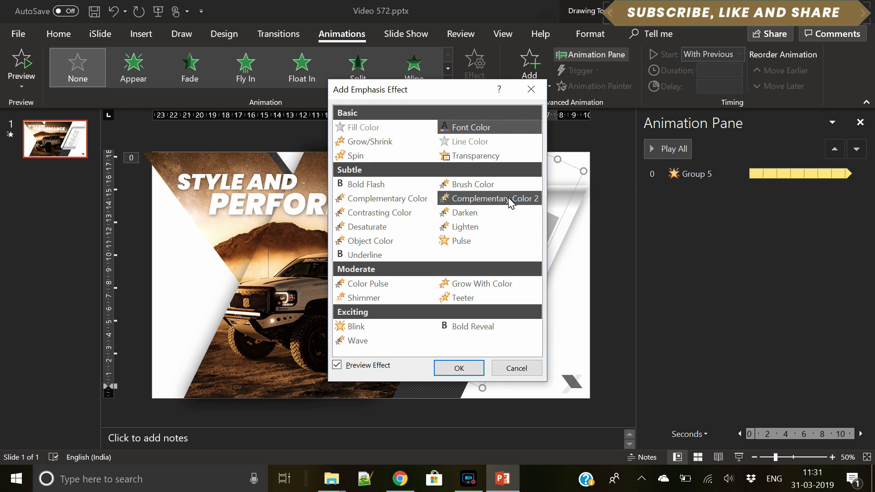
left_click(414, 198)
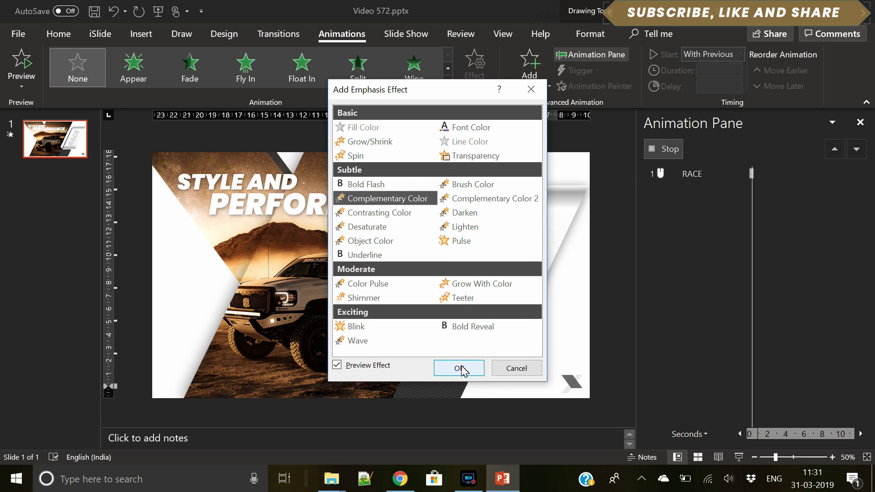
left_click(459, 367)
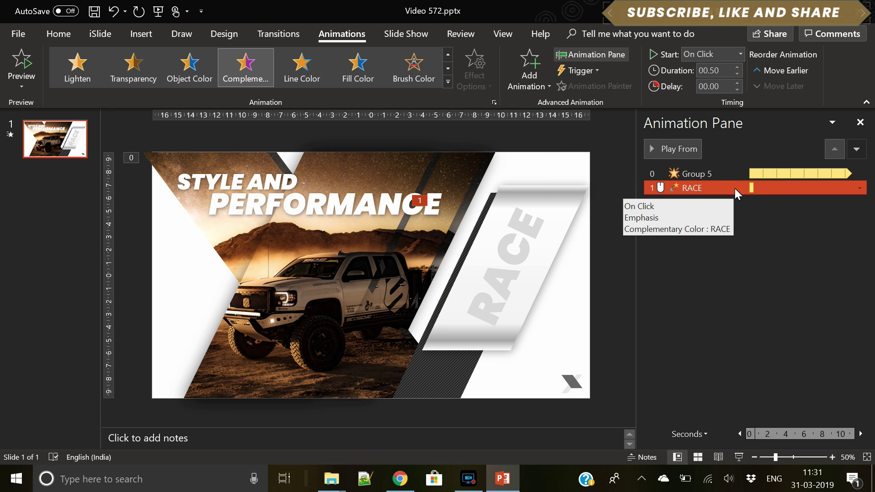
Step: Start RACE's Complementary Color With Previous and repeat it Until End of Slide
left_click(740, 54)
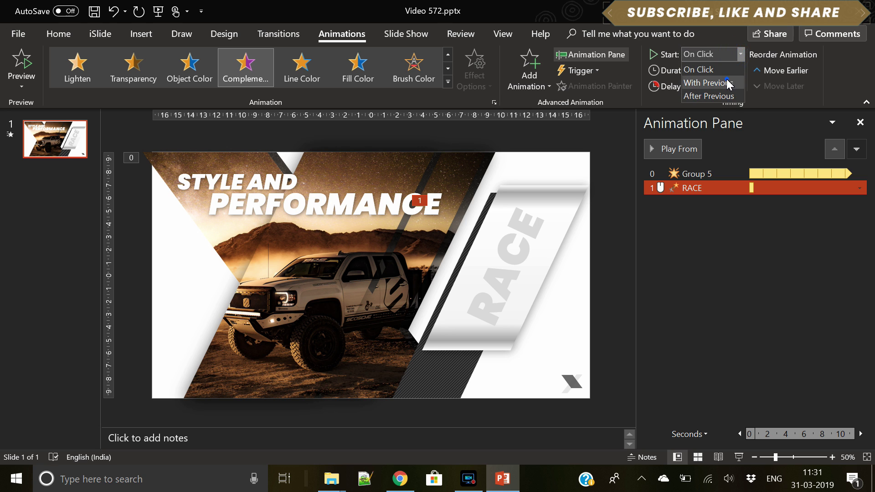
left_click(725, 81)
right_click(735, 187)
left_click(792, 254)
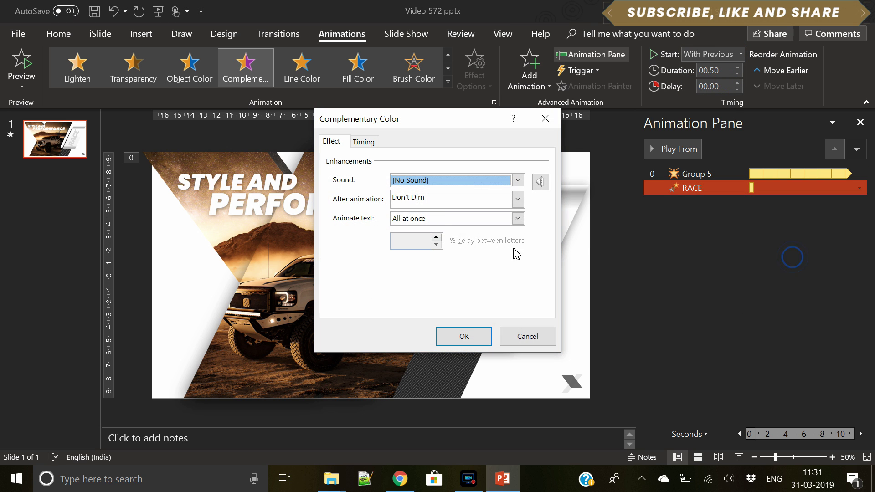
left_click(364, 142)
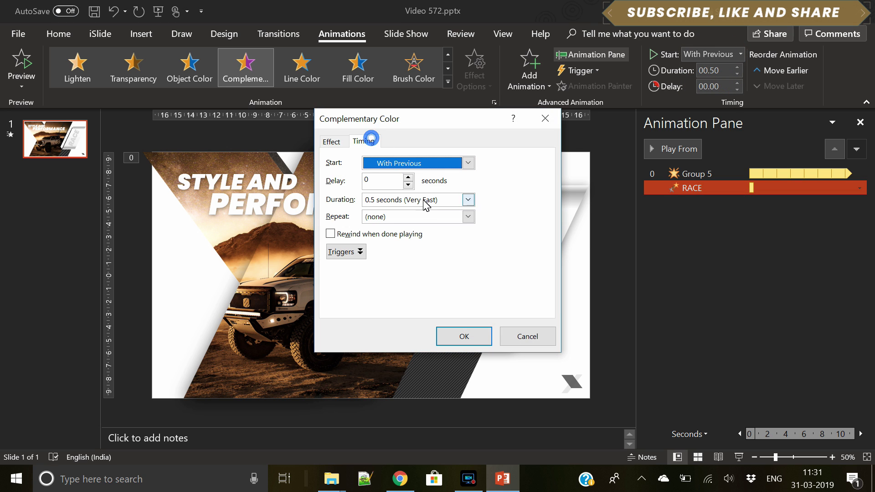
left_click(467, 218)
left_click(403, 299)
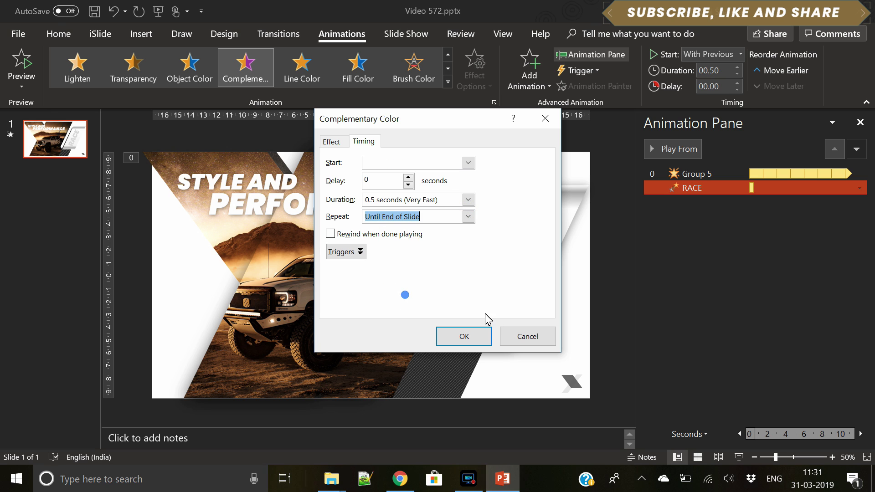
left_click(464, 336)
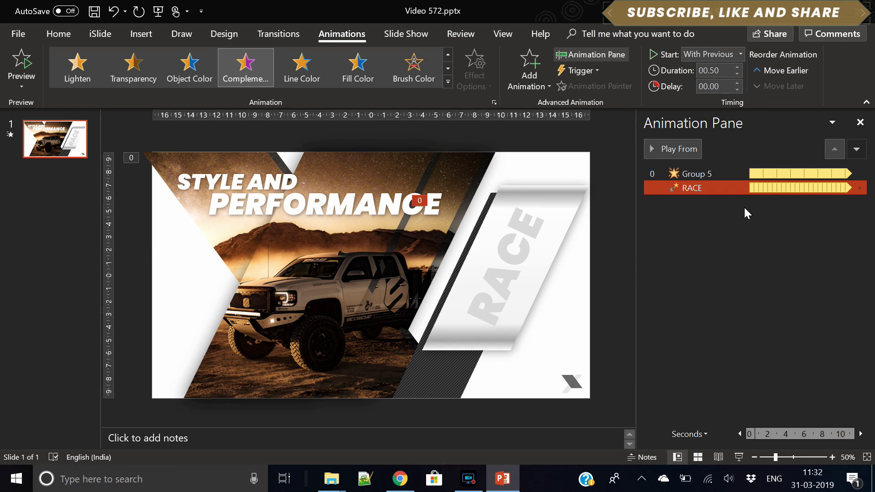
Step: Remove RACE's Complementary Color animation and add an orange Font Color emphasis instead
key("Delete")
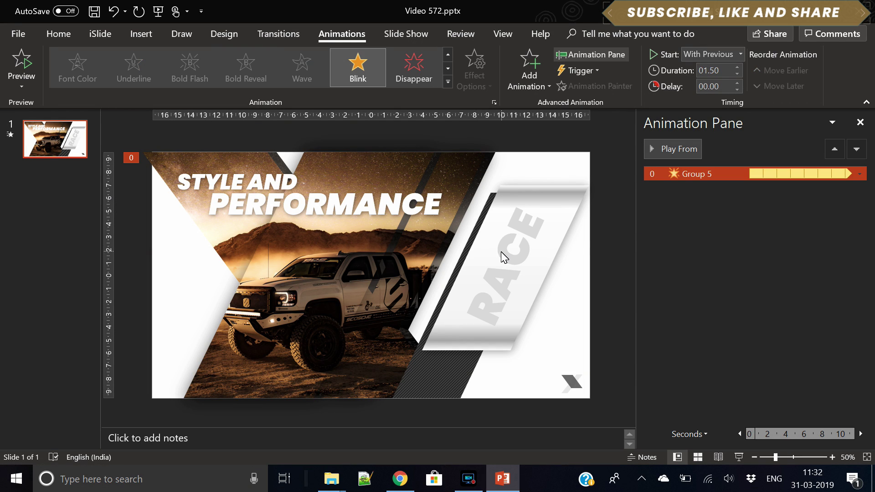
left_click(502, 250)
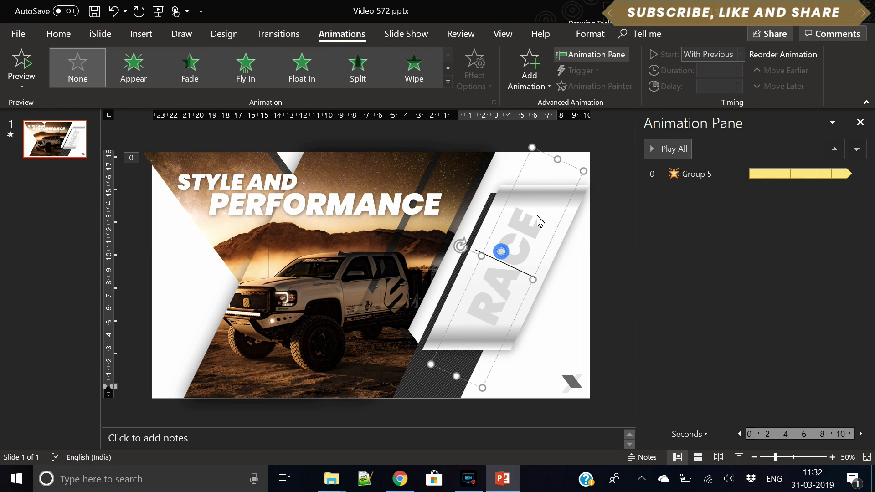
left_click(526, 79)
left_click(623, 397)
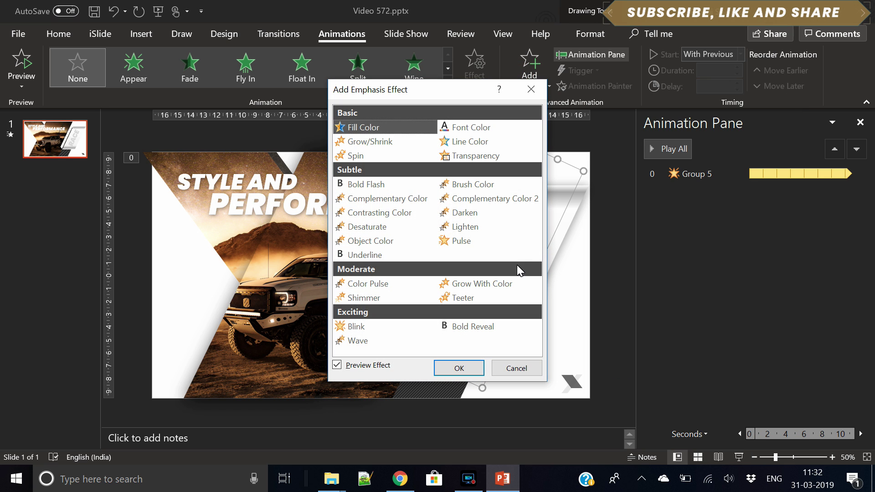
left_click(479, 130)
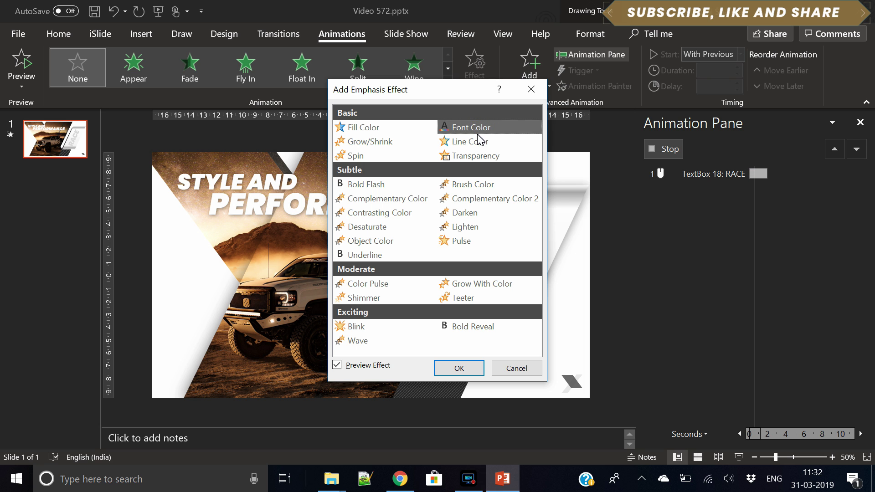
left_click(459, 370)
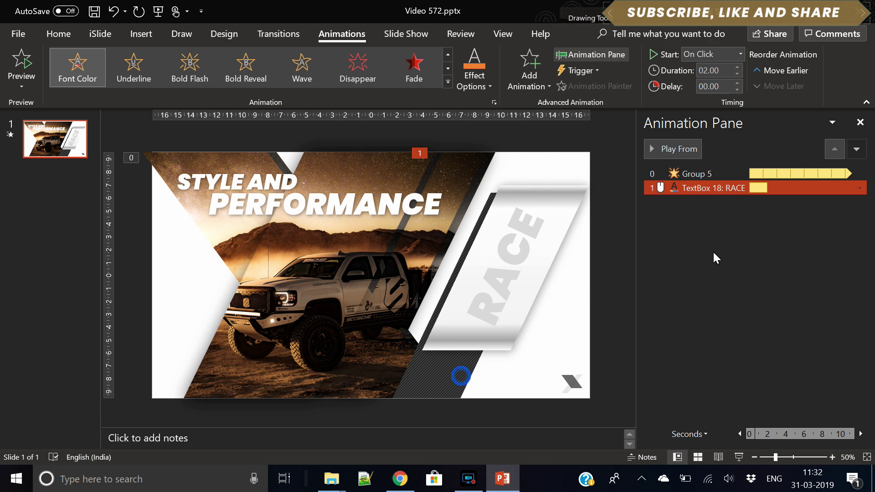
Step: Start the 2-second Font Color effect With Previous, repeating Until End of Slide
left_click(740, 56)
left_click(724, 83)
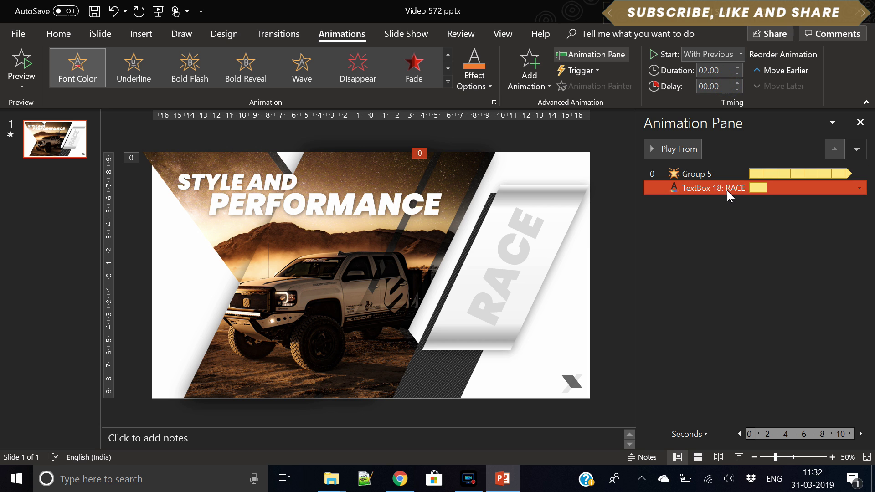
right_click(727, 190)
left_click(779, 252)
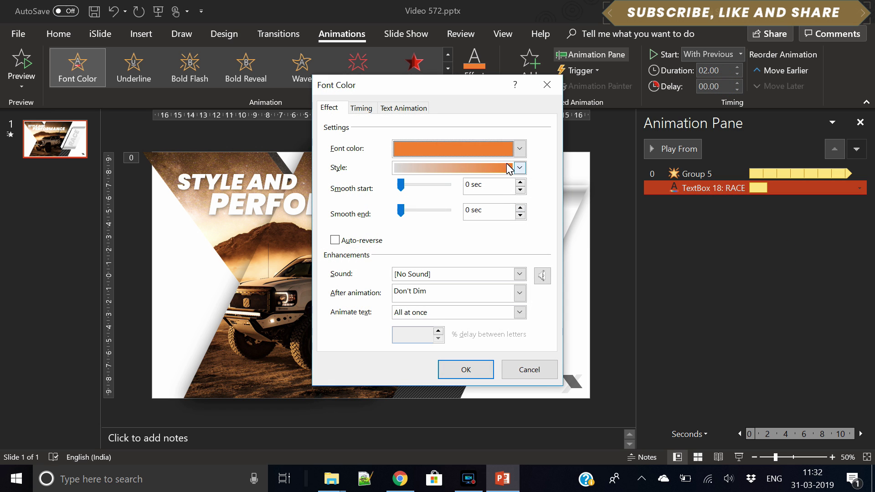
left_click(362, 108)
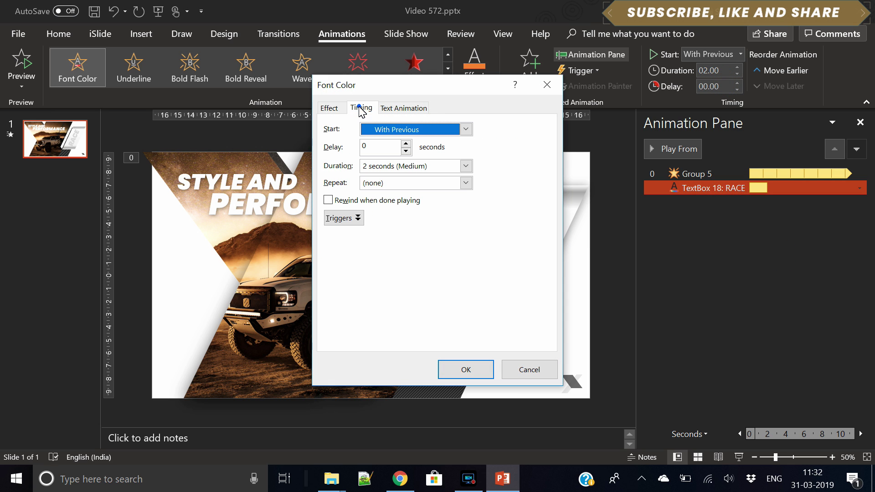
left_click(466, 183)
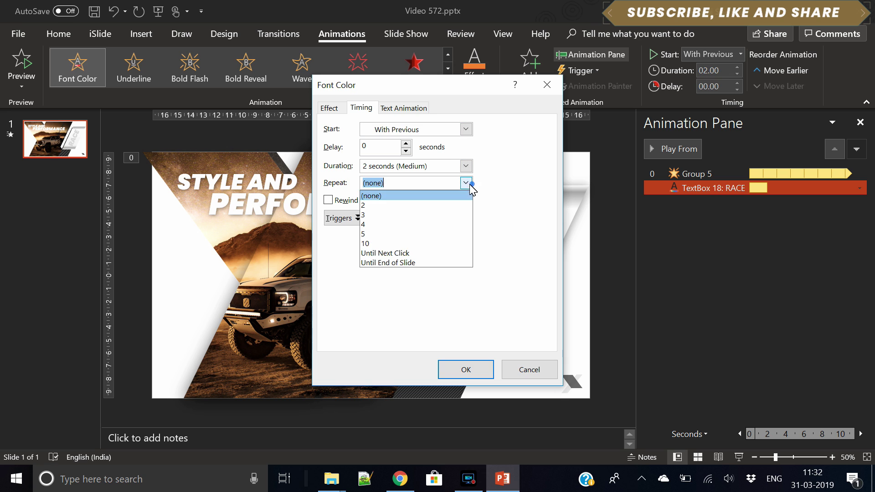
left_click(420, 260)
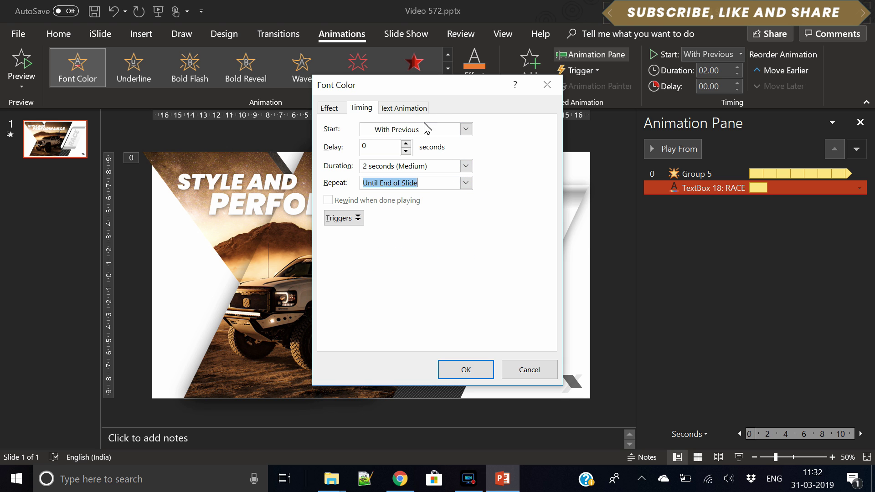
left_click(403, 108)
left_click(339, 110)
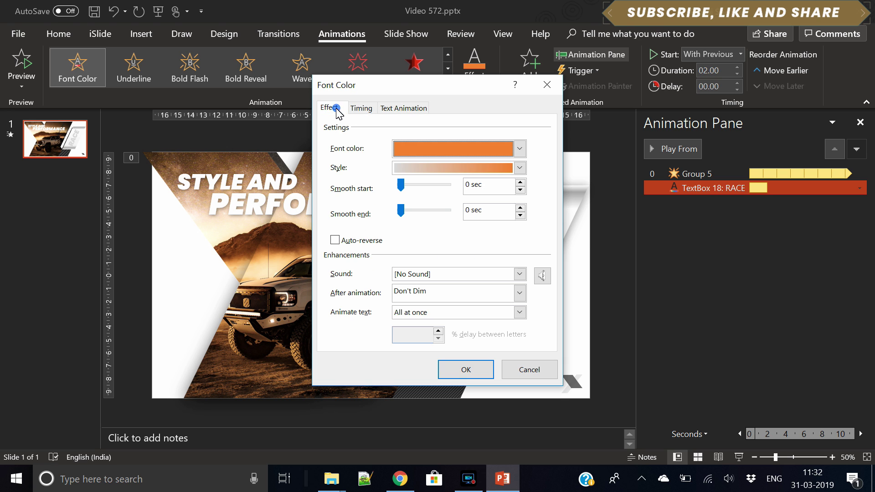
left_click(477, 367)
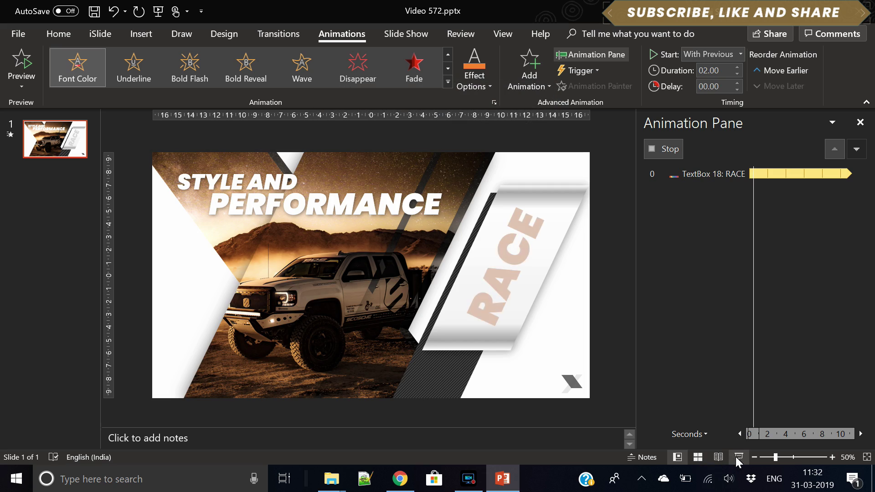